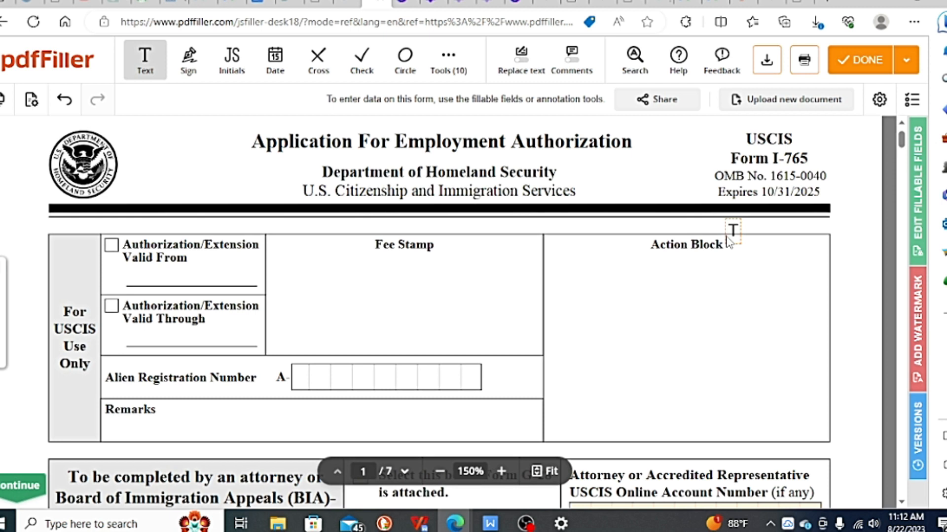
Step: Mark Item 1.a, "Initial permission to accept employment", as the reason for applying in Part 1
{"action": "scroll", "coordinate": [729, 241], "scroll_direction": "down", "scroll_amount": 6}
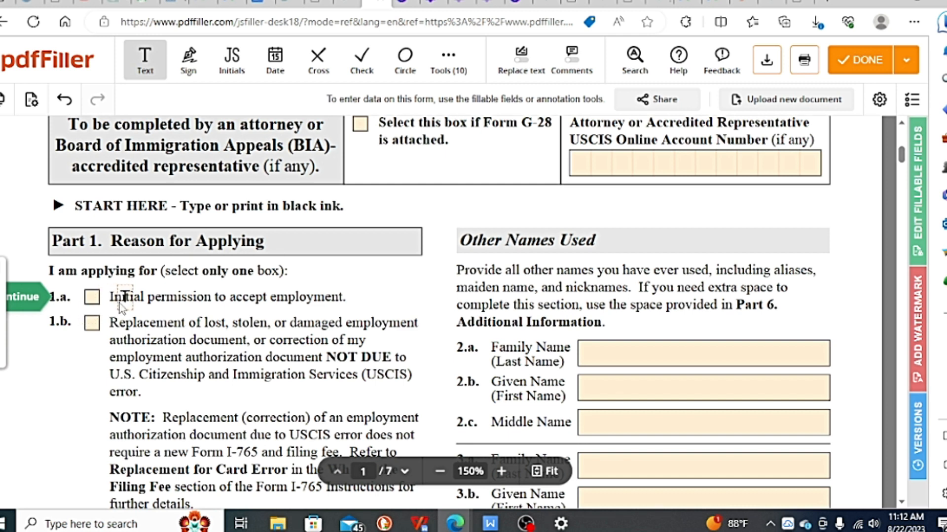
{"action": "scroll", "coordinate": [304, 301], "scroll_direction": "down", "scroll_amount": 1}
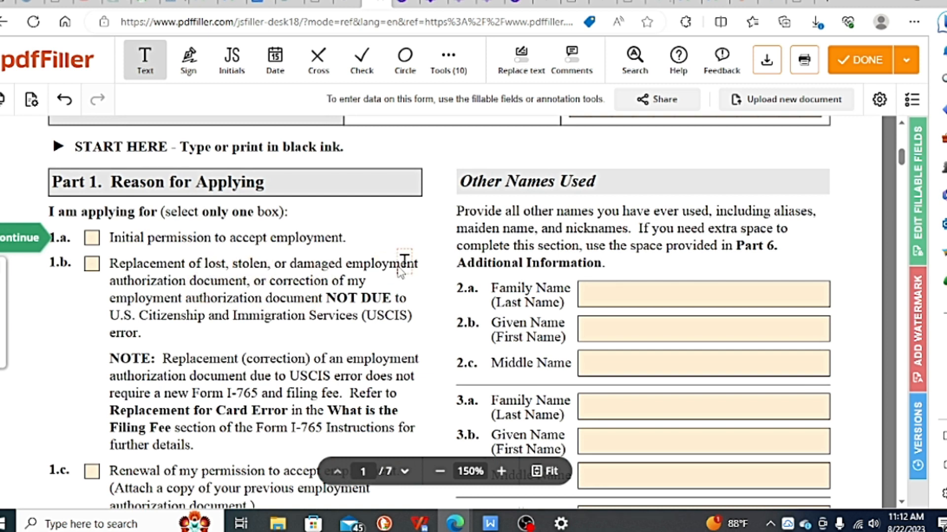
{"action": "scroll", "coordinate": [178, 328], "scroll_direction": "down", "scroll_amount": 2}
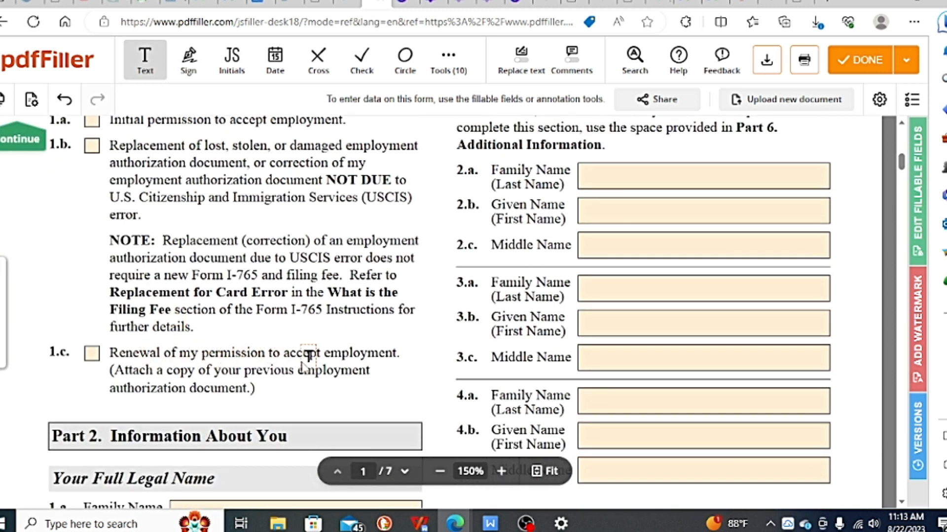
{"action": "scroll", "coordinate": [307, 354], "scroll_direction": "up", "scroll_amount": 1}
{"action": "scroll", "coordinate": [283, 317], "scroll_direction": "up", "scroll_amount": 1}
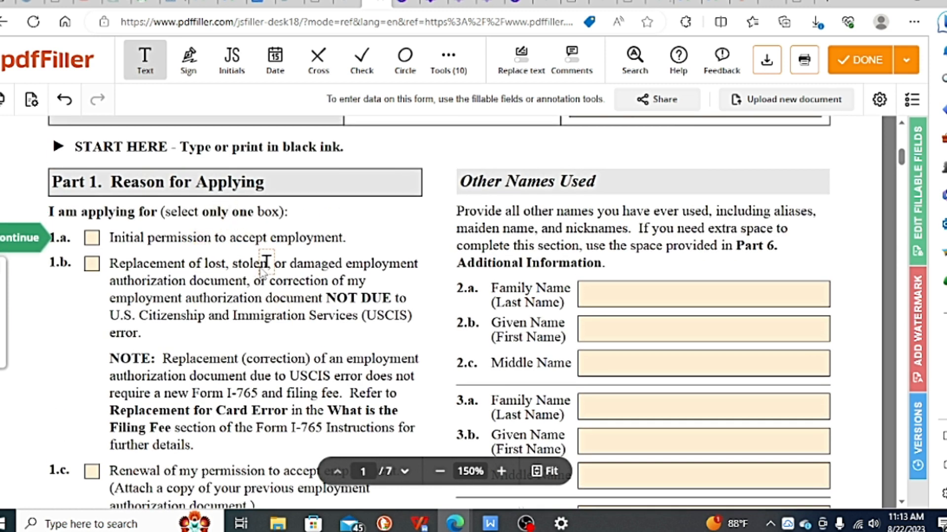
{"action": "left_click", "coordinate": [92, 238]}
{"action": "left_click", "coordinate": [92, 239]}
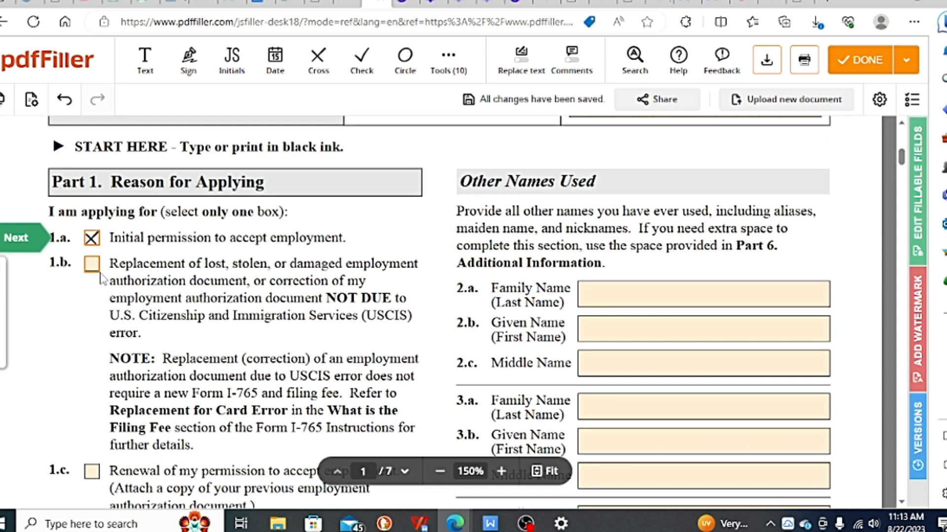
Step: Answer Yes to Item 6, whether the current mailing address is the same as the physical address
{"action": "scroll", "coordinate": [123, 256], "scroll_direction": "down", "scroll_amount": 2}
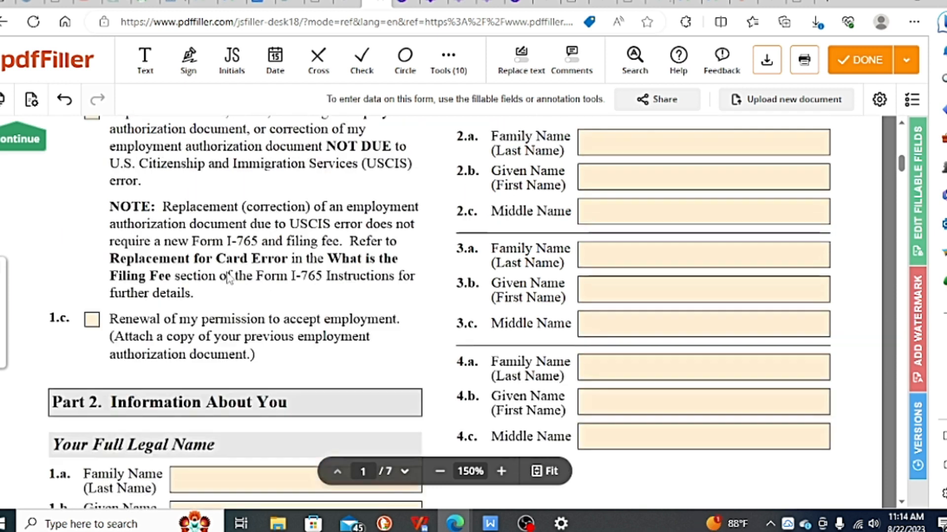
{"action": "scroll", "coordinate": [253, 279], "scroll_direction": "down", "scroll_amount": 3}
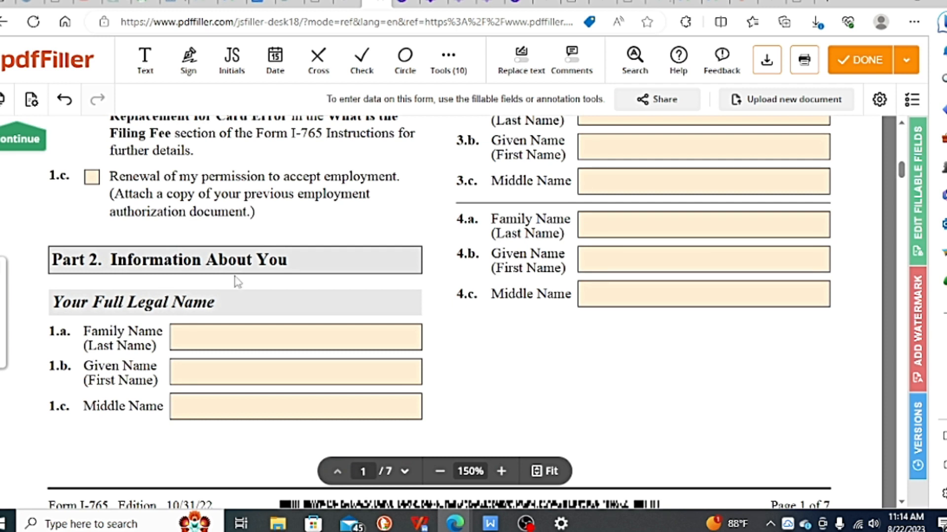
{"action": "scroll", "coordinate": [237, 281], "scroll_direction": "down", "scroll_amount": 1}
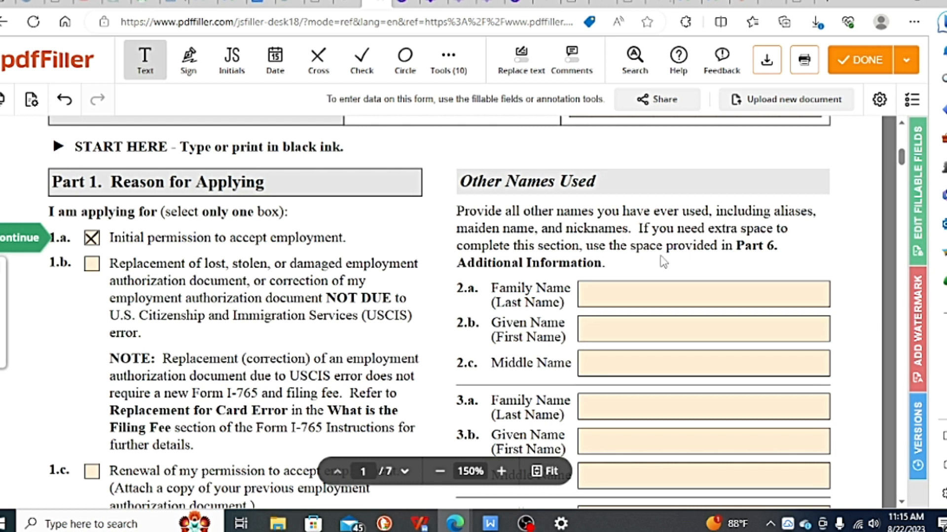
{"action": "scroll", "coordinate": [662, 261], "scroll_direction": "down", "scroll_amount": 1}
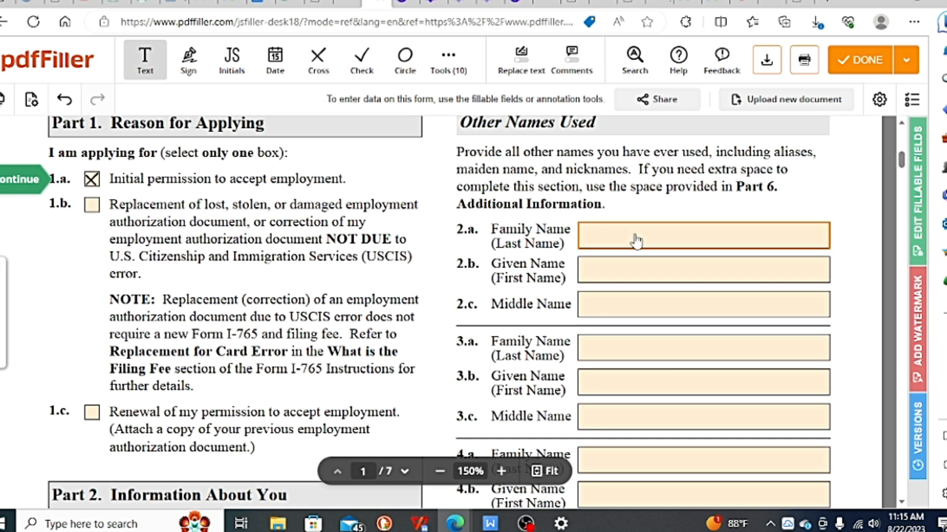
{"action": "scroll", "coordinate": [636, 240], "scroll_direction": "down", "scroll_amount": 10}
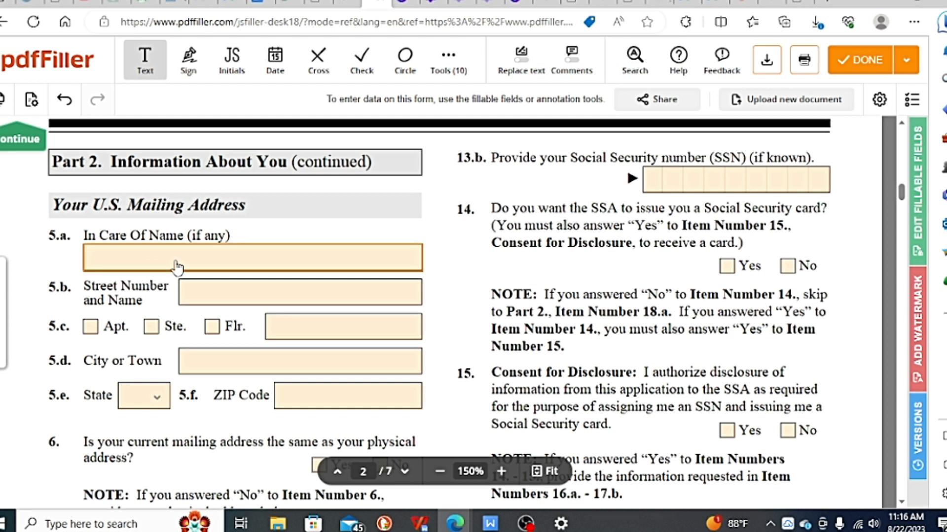
{"action": "scroll", "coordinate": [177, 266], "scroll_direction": "down", "scroll_amount": 1}
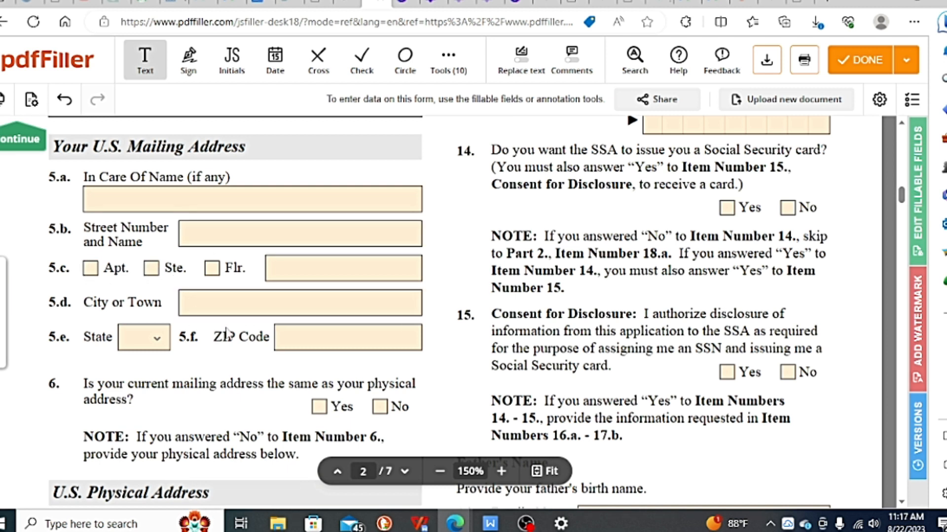
{"action": "scroll", "coordinate": [316, 351], "scroll_direction": "down", "scroll_amount": 1}
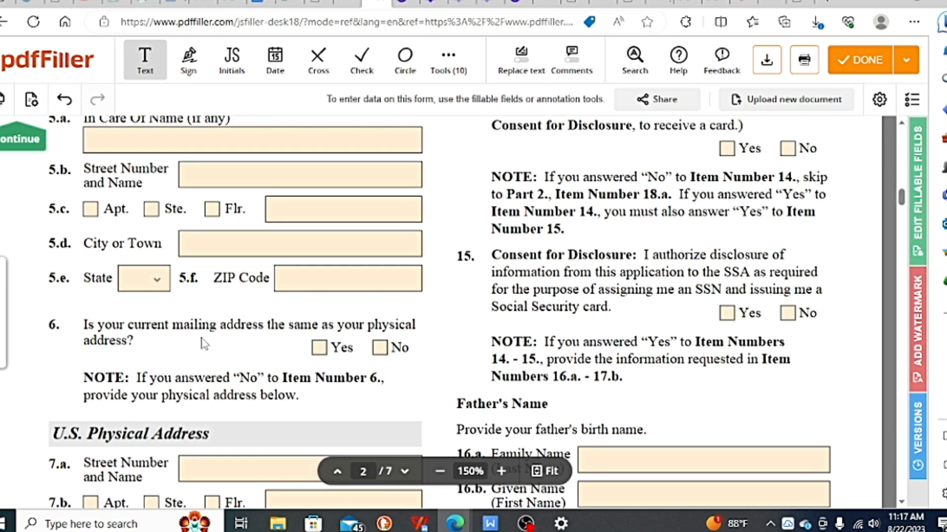
{"action": "scroll", "coordinate": [236, 346], "scroll_direction": "down", "scroll_amount": 1}
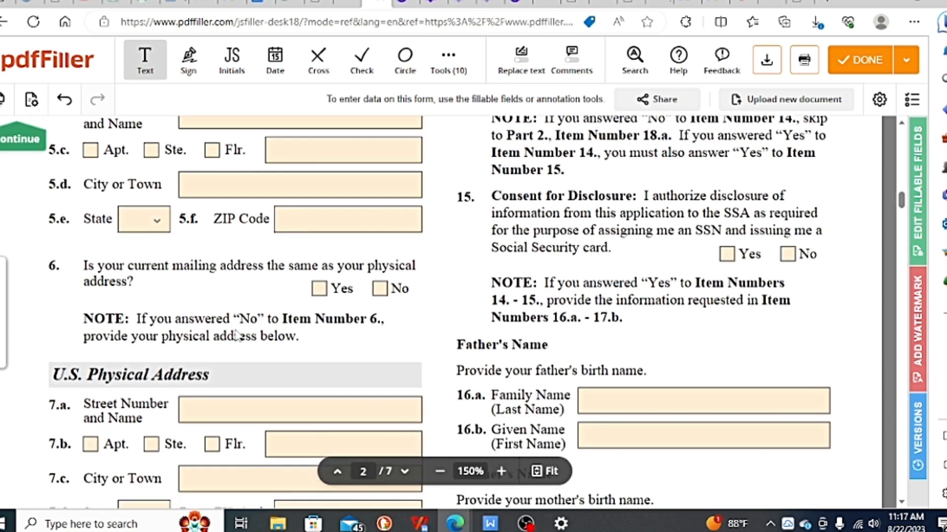
{"action": "left_click", "coordinate": [319, 290]}
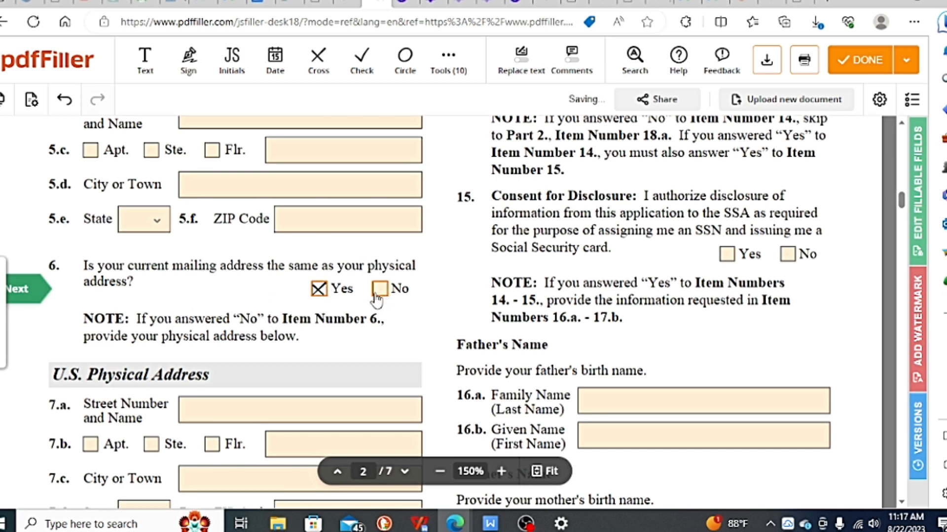
Step: Mark the gender as Female in Item 10 and the marital status as Single in Item 11
{"action": "scroll", "coordinate": [378, 298], "scroll_direction": "down", "scroll_amount": 2}
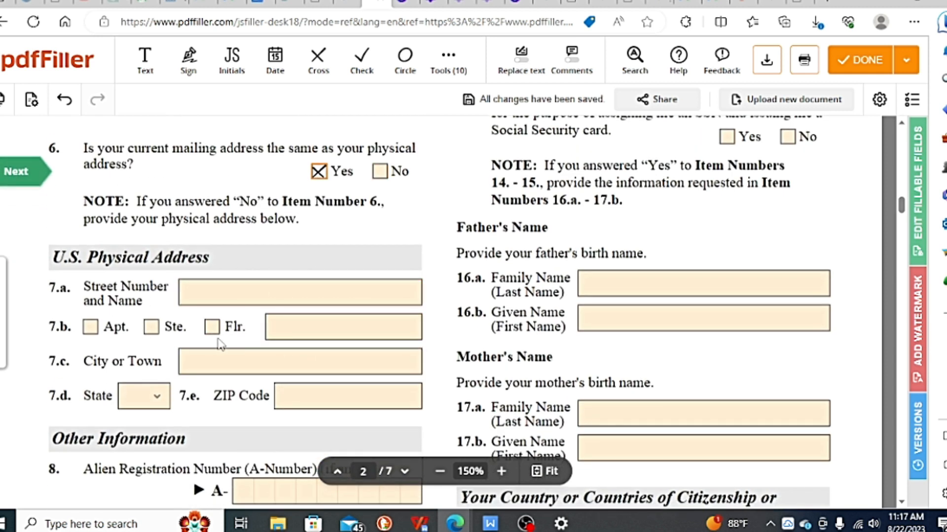
{"action": "scroll", "coordinate": [221, 344], "scroll_direction": "up", "scroll_amount": 1}
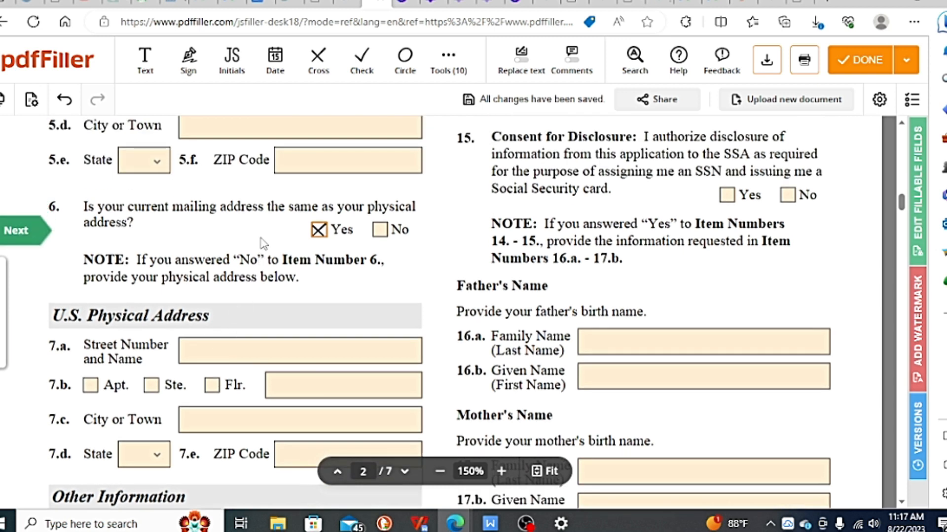
{"action": "left_click", "coordinate": [351, 382]}
{"action": "scroll", "coordinate": [197, 312], "scroll_direction": "down", "scroll_amount": 4}
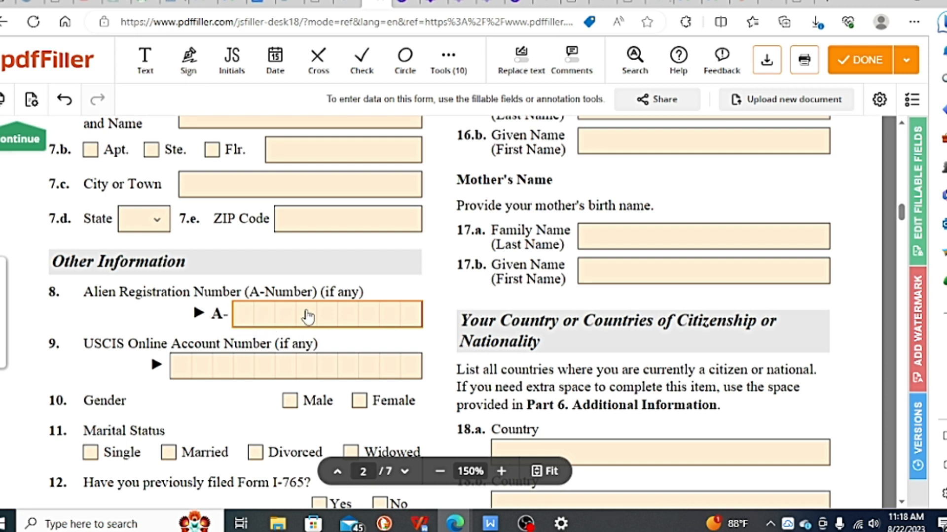
{"action": "scroll", "coordinate": [282, 319], "scroll_direction": "down", "scroll_amount": 1}
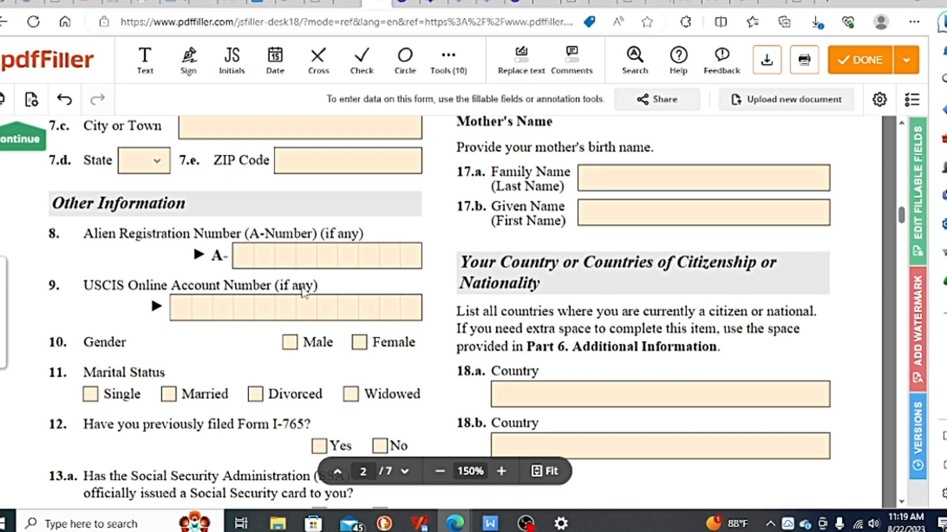
{"action": "left_click", "coordinate": [358, 342]}
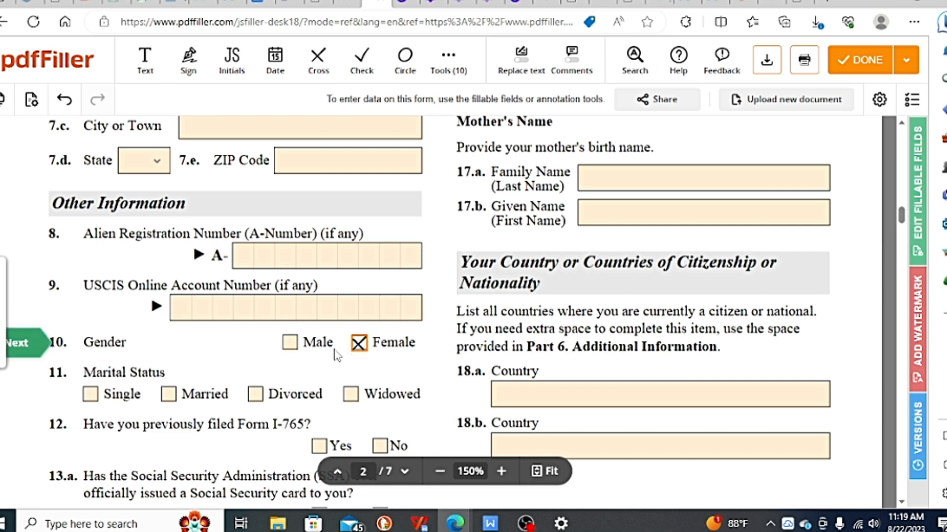
{"action": "scroll", "coordinate": [336, 355], "scroll_direction": "down", "scroll_amount": 2}
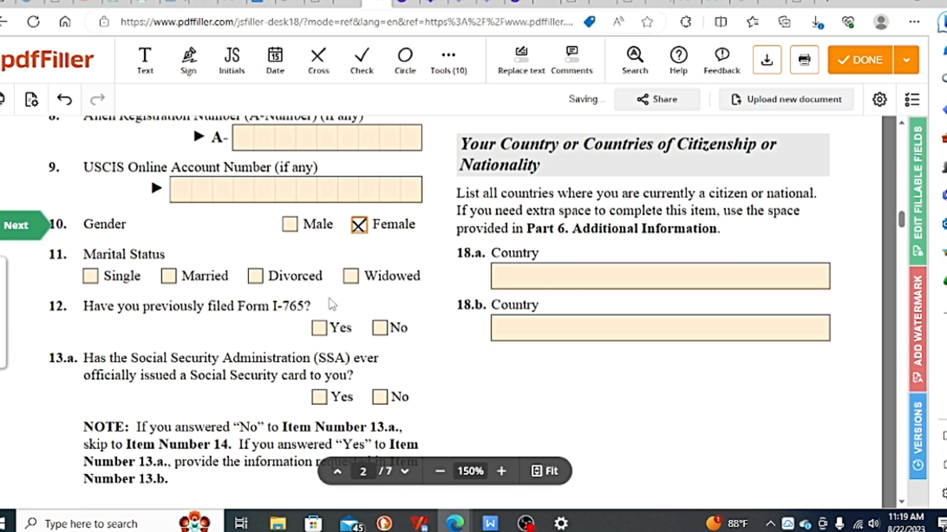
{"action": "left_click", "coordinate": [90, 279]}
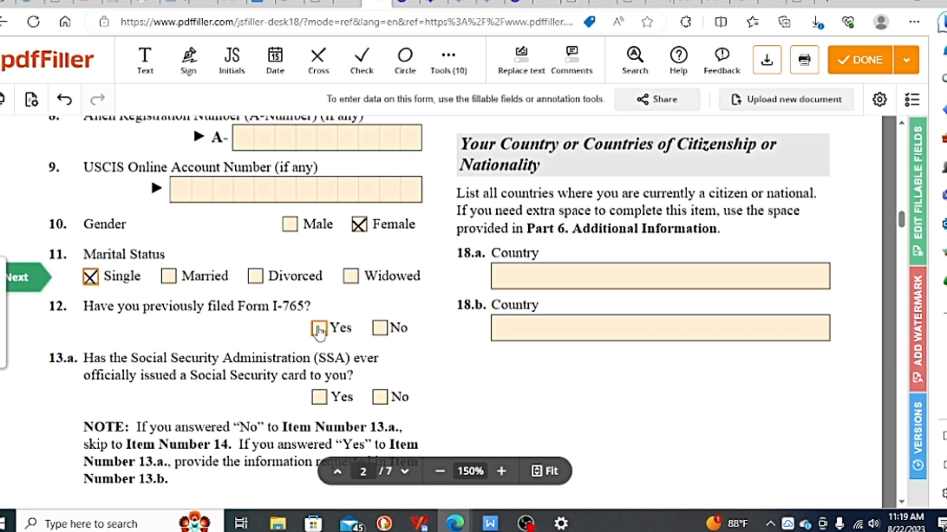
Step: Answer No to Item 12 on previously filing Form I-765 and Yes to Item 13.a on having been issued a Social Security card
{"action": "left_click", "coordinate": [380, 329]}
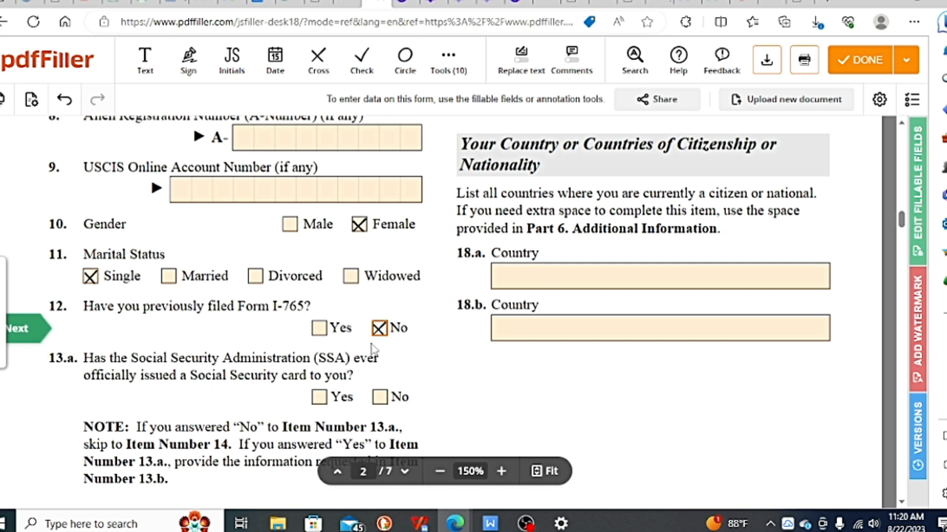
{"action": "scroll", "coordinate": [306, 325], "scroll_direction": "down", "scroll_amount": 1}
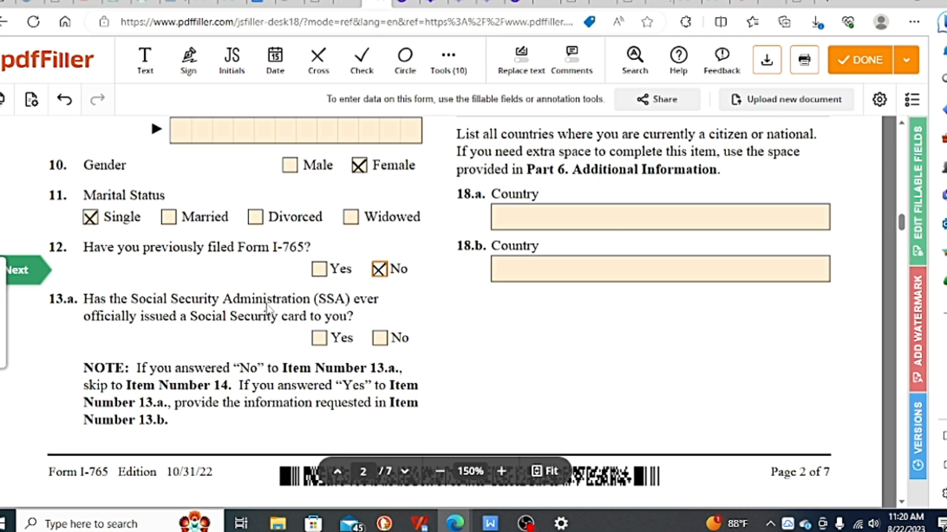
{"action": "left_click", "coordinate": [319, 339]}
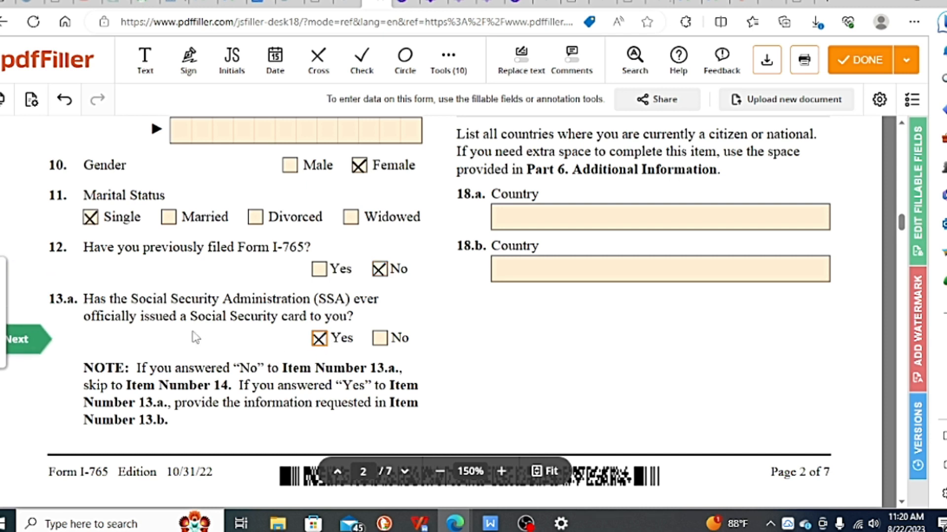
Step: Enter the Social Security number in Item 13.b and answer No to Item 14 on having the SSA issue a card
{"action": "scroll", "coordinate": [294, 273], "scroll_direction": "down", "scroll_amount": 1}
{"action": "scroll", "coordinate": [294, 273], "scroll_direction": "up", "scroll_amount": 10}
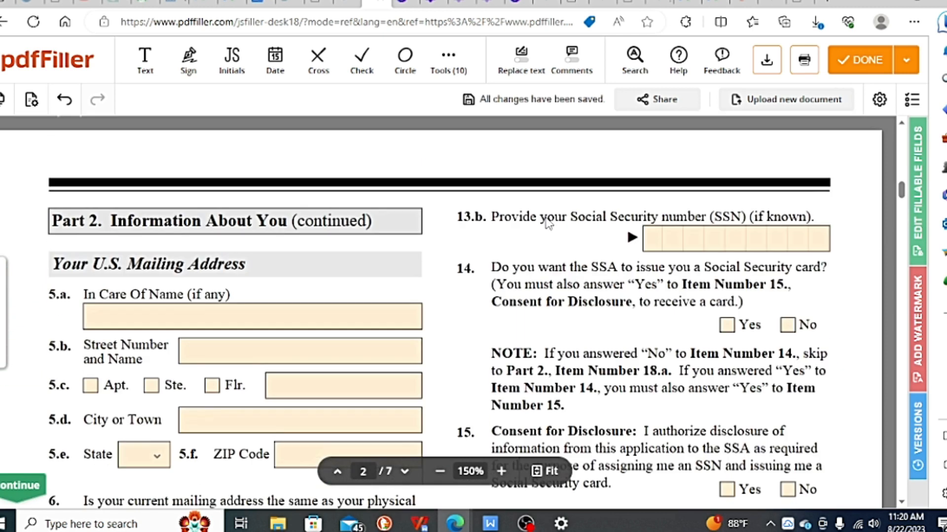
{"action": "left_click", "coordinate": [650, 240]}
{"action": "type", "text": "123456789"}
{"action": "scroll", "coordinate": [655, 241], "scroll_direction": "down", "scroll_amount": 1}
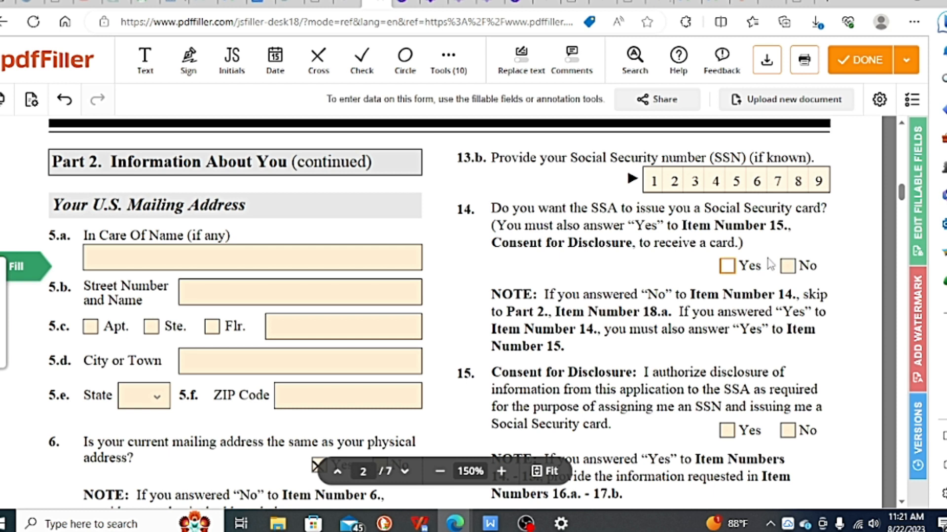
{"action": "left_click", "coordinate": [787, 267]}
Step: Review Items 15 to 21, covering disclosure consent, parents' names, citizenship, place and date of birth, and last arrival in the United States
{"action": "scroll", "coordinate": [619, 264], "scroll_direction": "down", "scroll_amount": 1}
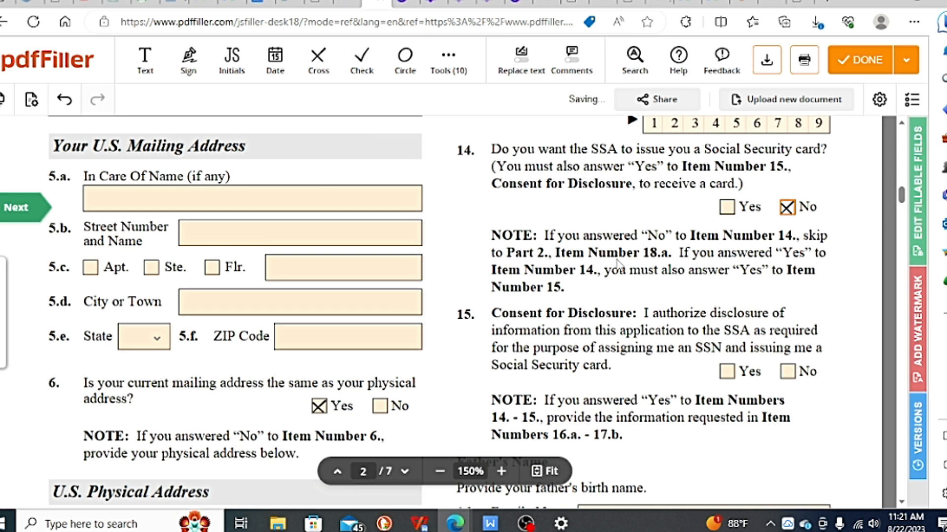
{"action": "scroll", "coordinate": [611, 262], "scroll_direction": "down", "scroll_amount": 1}
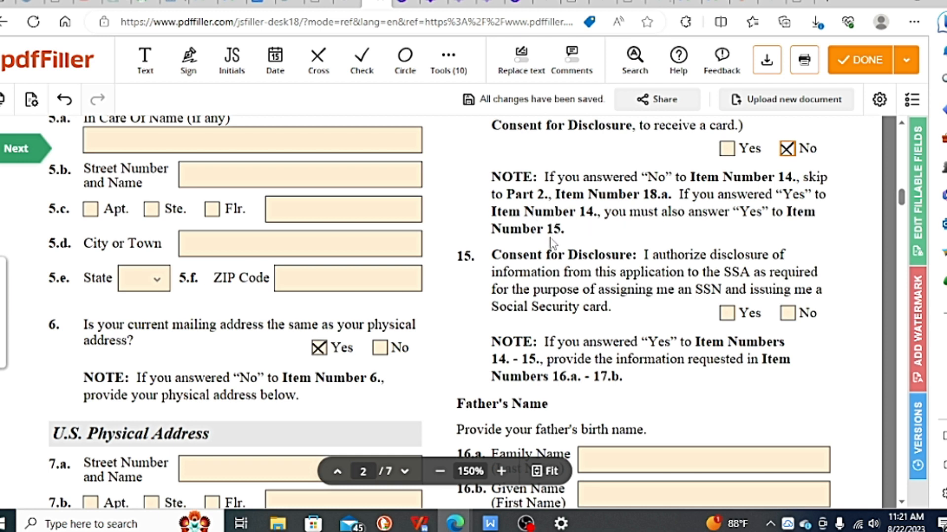
{"action": "scroll", "coordinate": [553, 242], "scroll_direction": "down", "scroll_amount": 1}
{"action": "scroll", "coordinate": [555, 247], "scroll_direction": "up", "scroll_amount": 1}
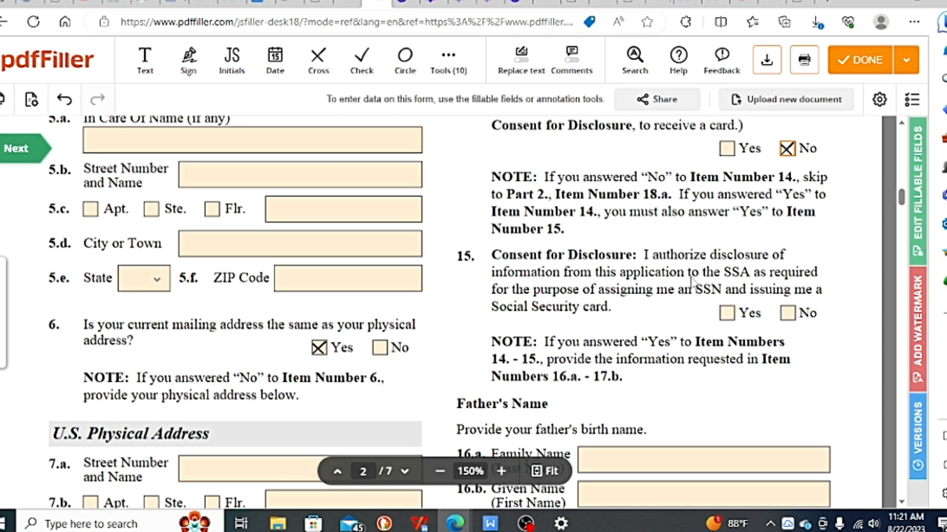
{"action": "scroll", "coordinate": [701, 276], "scroll_direction": "up", "scroll_amount": 1}
{"action": "scroll", "coordinate": [701, 268], "scroll_direction": "down", "scroll_amount": 2}
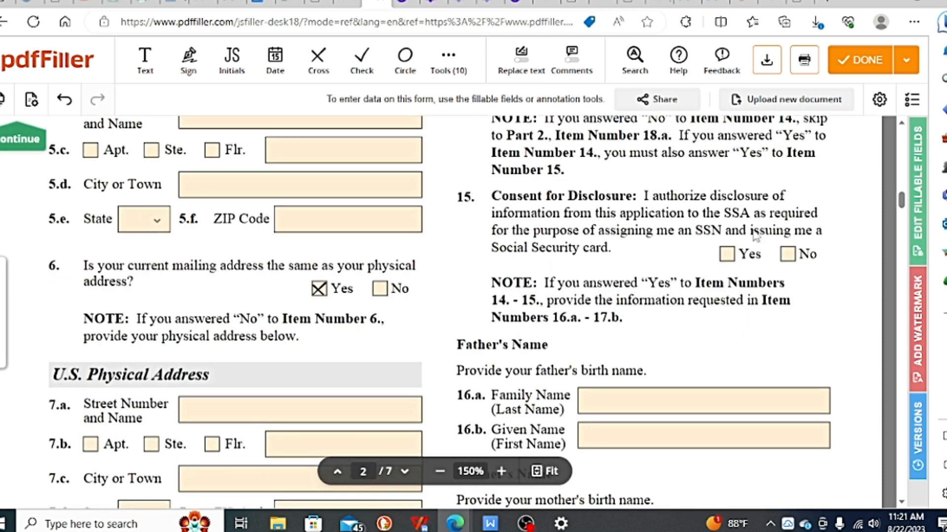
{"action": "scroll", "coordinate": [665, 202], "scroll_direction": "up", "scroll_amount": 2}
{"action": "scroll", "coordinate": [732, 212], "scroll_direction": "down", "scroll_amount": 2}
{"action": "scroll", "coordinate": [666, 237], "scroll_direction": "down", "scroll_amount": 4}
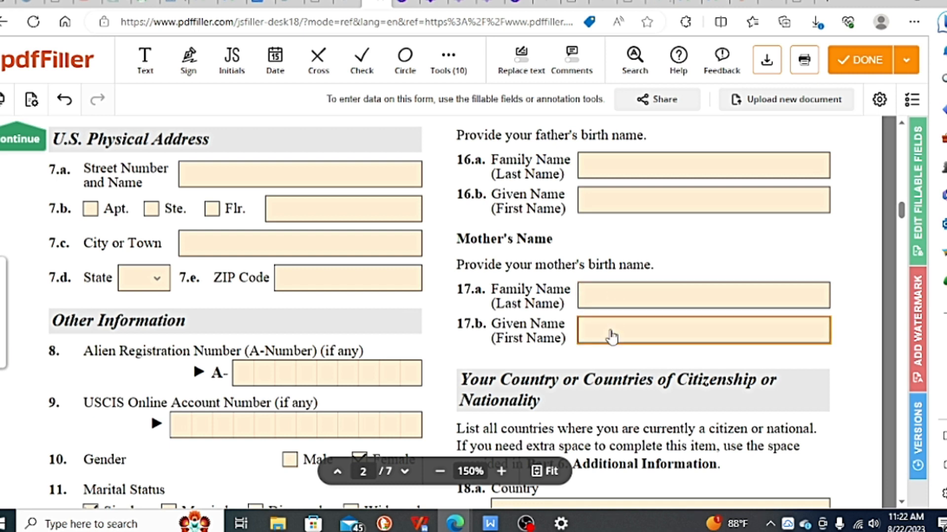
{"action": "scroll", "coordinate": [612, 337], "scroll_direction": "down", "scroll_amount": 5}
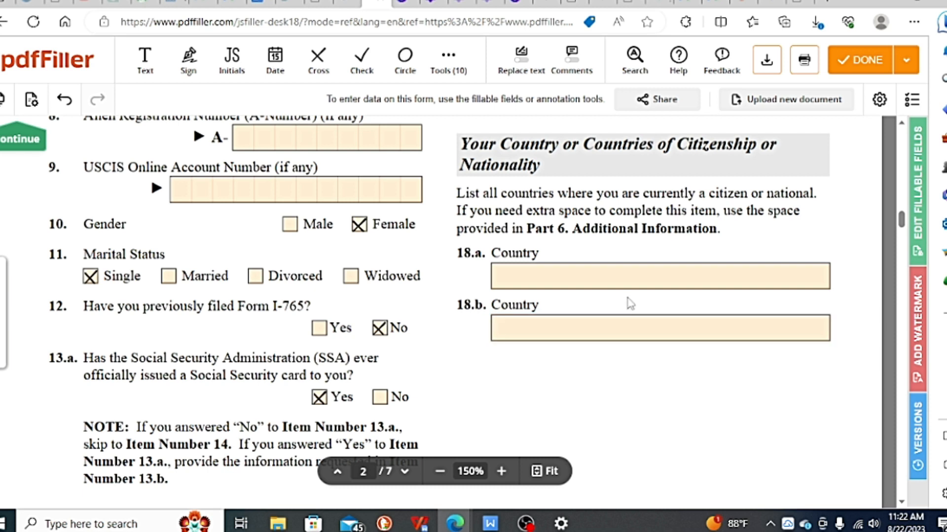
{"action": "scroll", "coordinate": [630, 304], "scroll_direction": "down", "scroll_amount": 7}
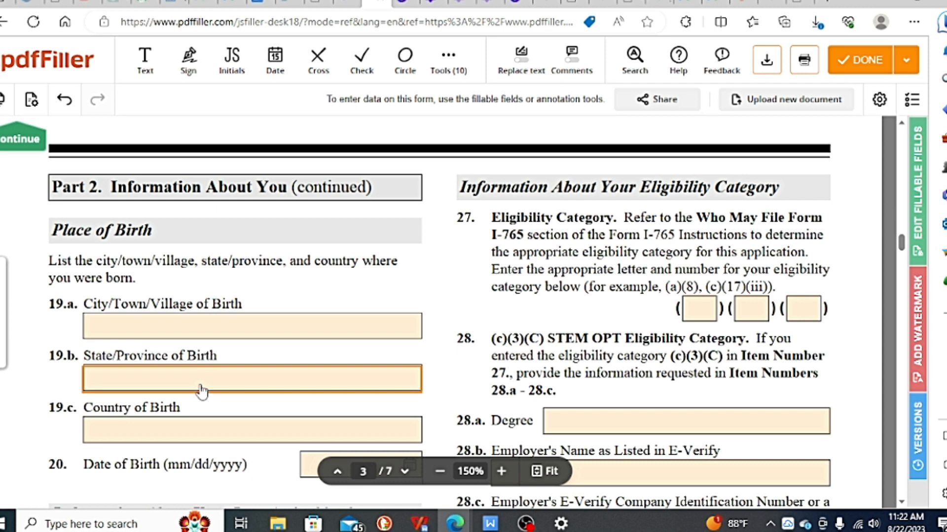
{"action": "scroll", "coordinate": [180, 399], "scroll_direction": "down", "scroll_amount": 2}
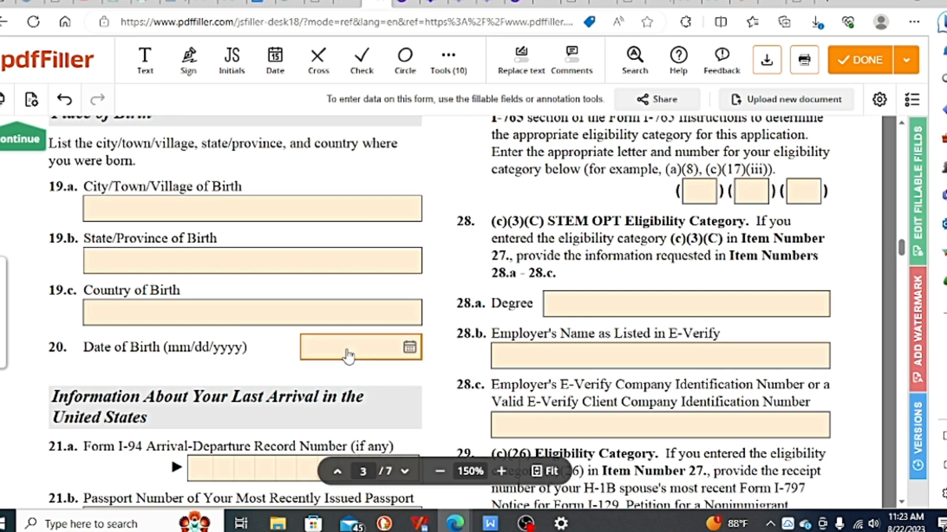
{"action": "scroll", "coordinate": [347, 355], "scroll_direction": "down", "scroll_amount": 3}
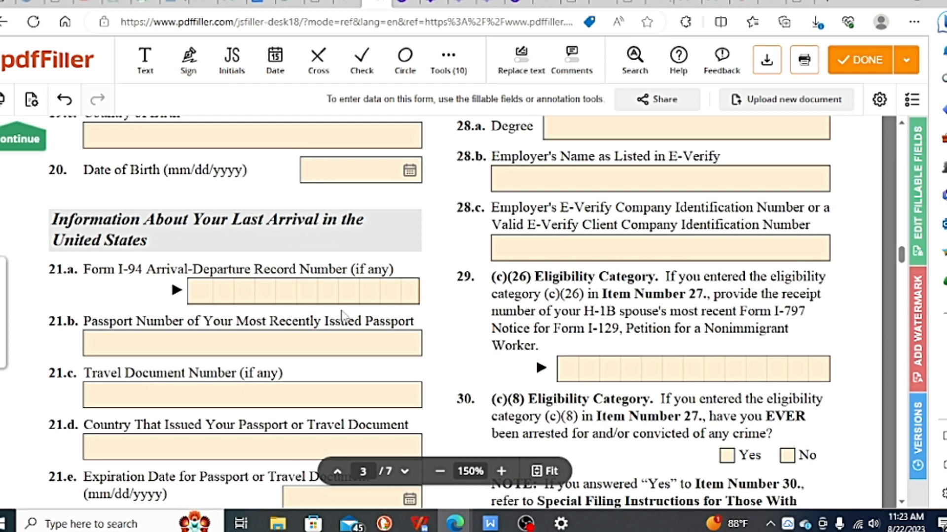
Step: Set the passport or travel document expiration date in Item 21.e to 08/24/2028
{"action": "scroll", "coordinate": [127, 395], "scroll_direction": "down", "scroll_amount": 1}
{"action": "scroll", "coordinate": [130, 423], "scroll_direction": "up", "scroll_amount": 1}
{"action": "scroll", "coordinate": [283, 281], "scroll_direction": "down", "scroll_amount": 1}
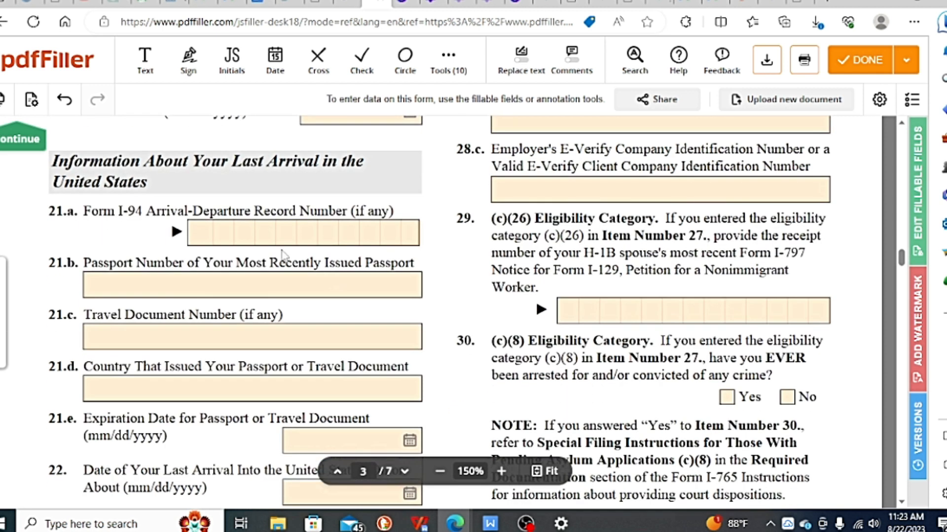
{"action": "scroll", "coordinate": [343, 244], "scroll_direction": "down", "scroll_amount": 1}
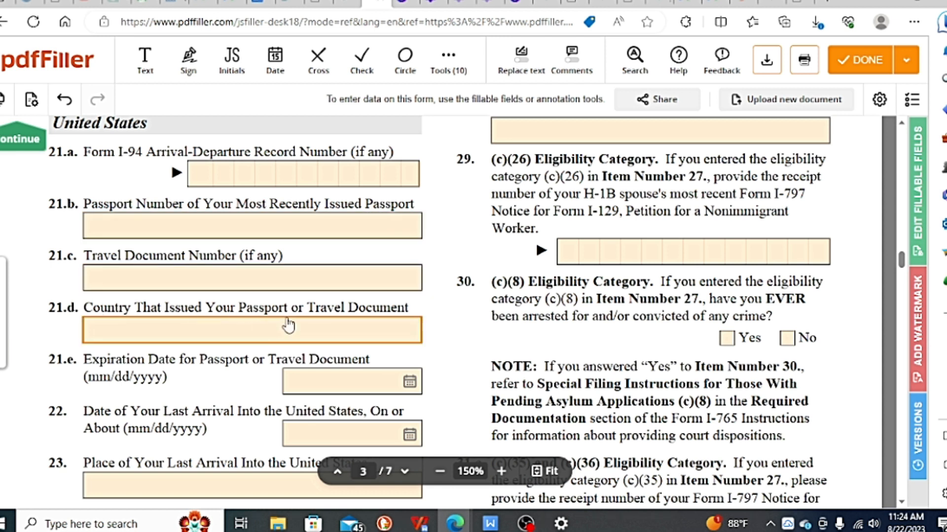
{"action": "scroll", "coordinate": [290, 328], "scroll_direction": "down", "scroll_amount": 1}
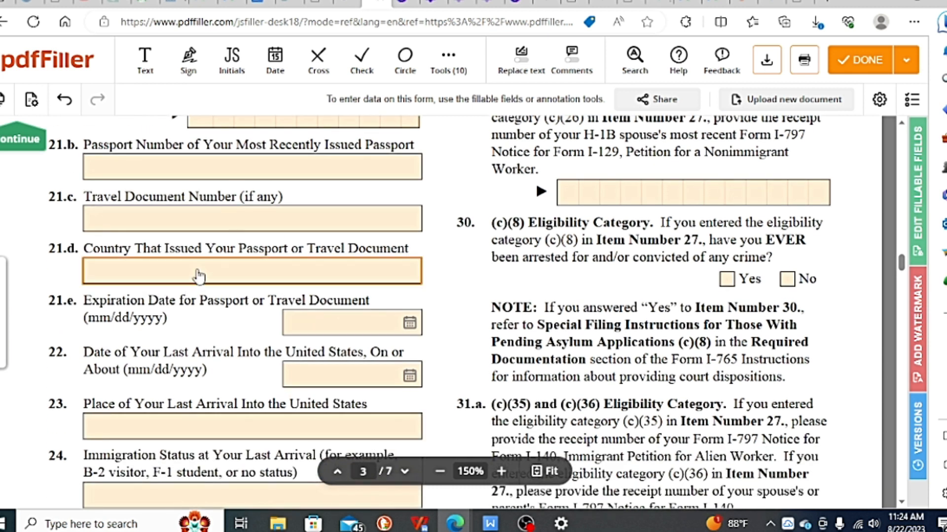
{"action": "scroll", "coordinate": [198, 276], "scroll_direction": "down", "scroll_amount": 1}
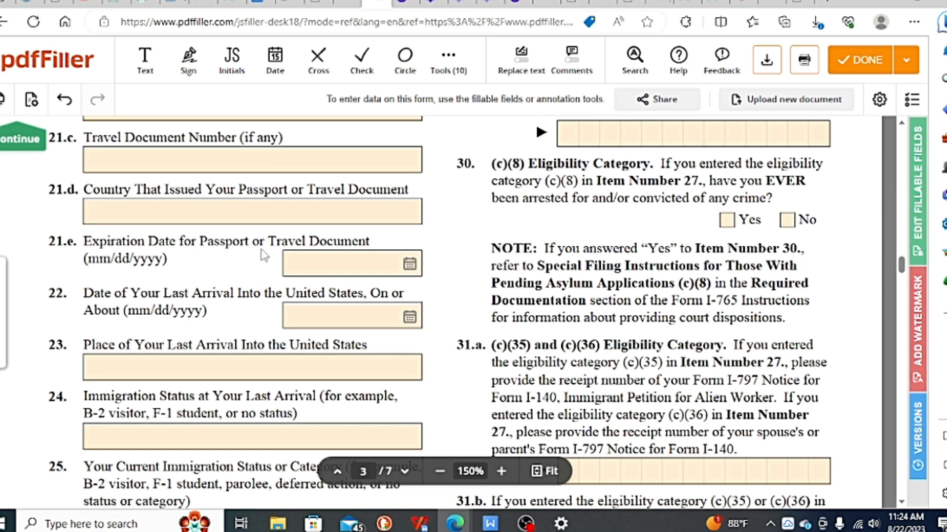
{"action": "left_click", "coordinate": [398, 277]}
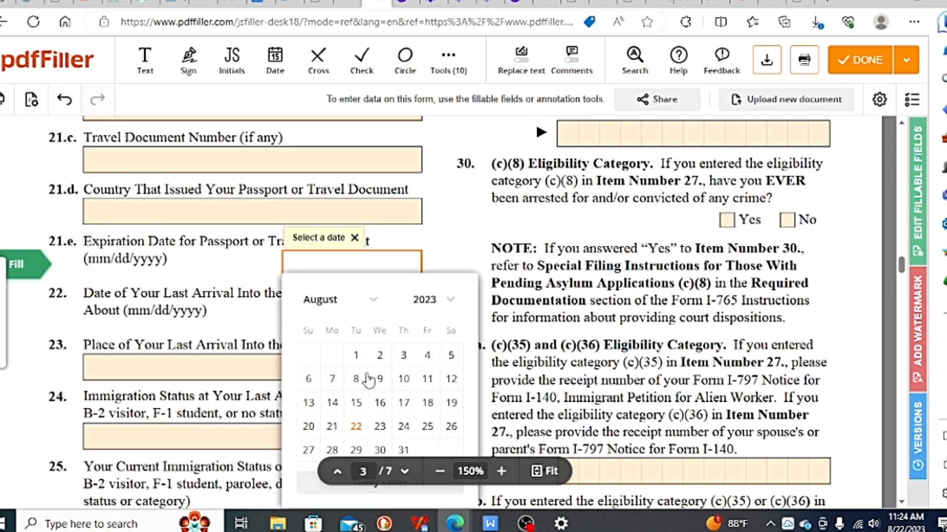
{"action": "left_click", "coordinate": [432, 311]}
{"action": "left_click", "coordinate": [425, 451]}
{"action": "left_click", "coordinate": [403, 426]}
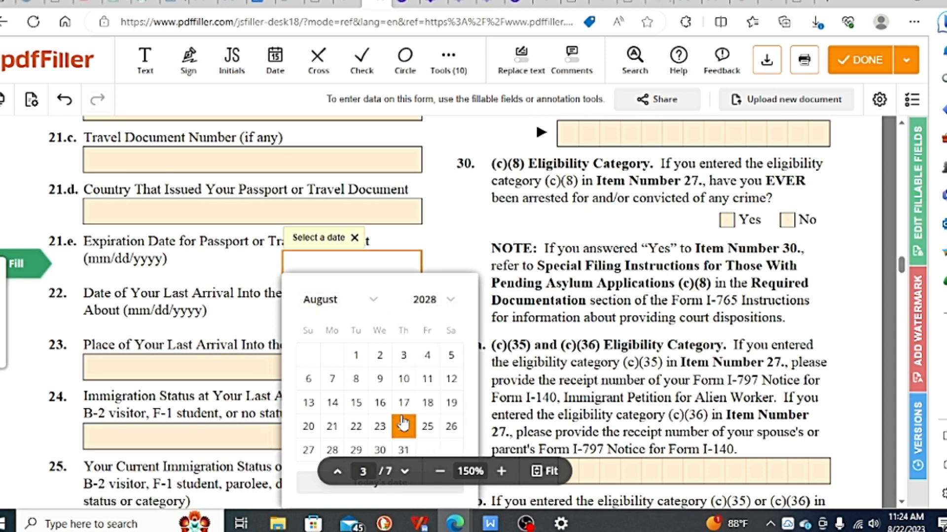
{"action": "left_click", "coordinate": [439, 249]}
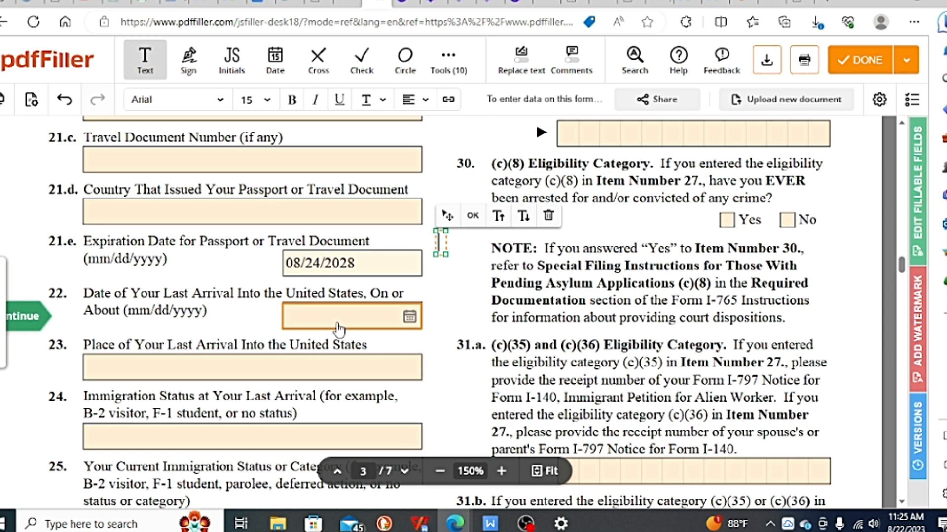
Step: Enter "F-1 Status" as the immigration status at last arrival in Item 24
{"action": "scroll", "coordinate": [247, 306], "scroll_direction": "down", "scroll_amount": 2}
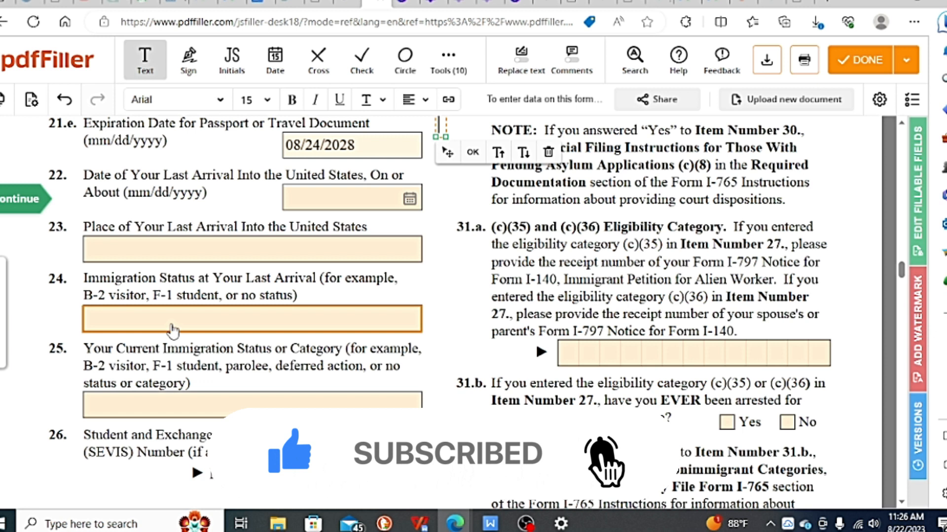
{"action": "left_click", "coordinate": [172, 327]}
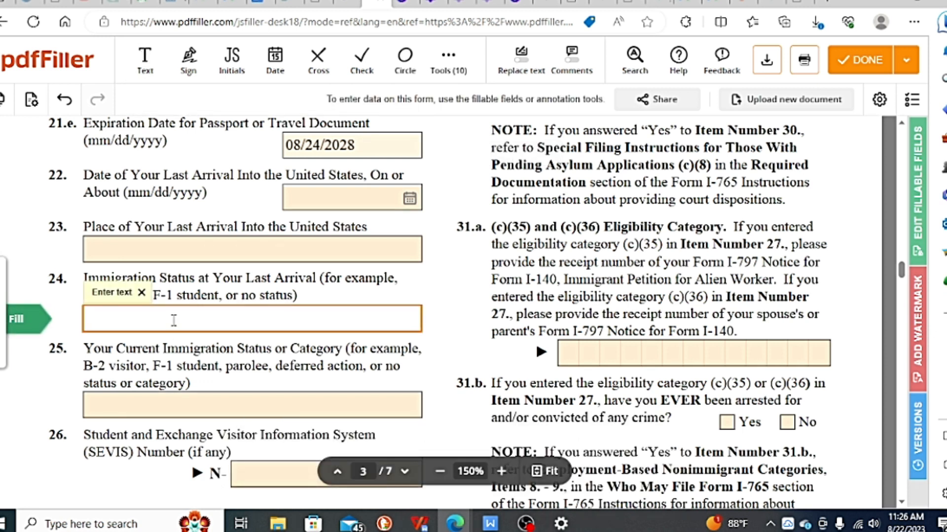
{"action": "type", "text": "F-1 Status"}
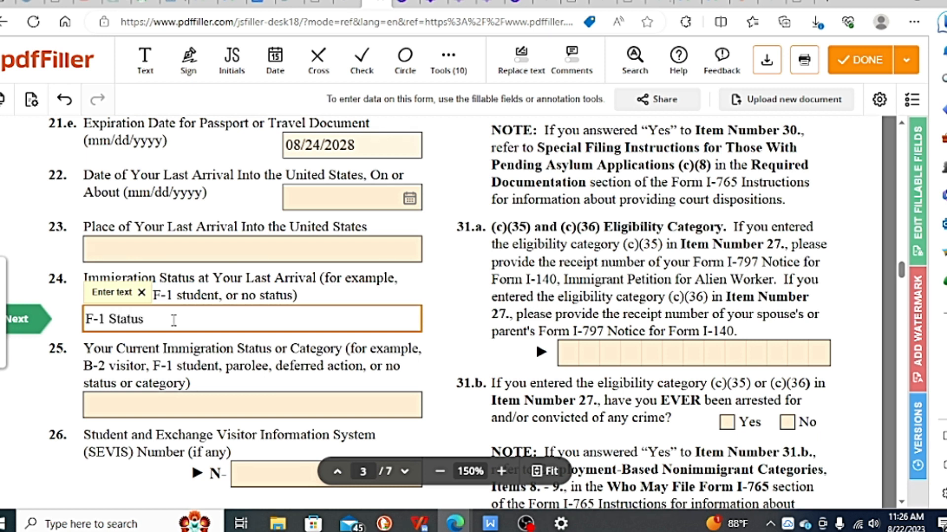
Step: Review Items 25 to 31.a, covering current immigration status, SEVIS number, eligibility category, STEM OPT employer details and receipt numbers
{"action": "scroll", "coordinate": [204, 350], "scroll_direction": "down", "scroll_amount": 1}
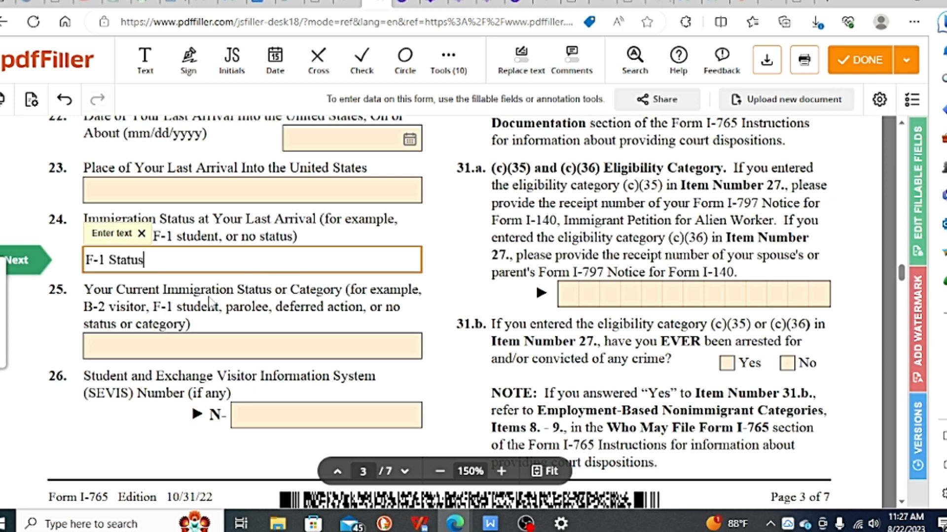
{"action": "scroll", "coordinate": [203, 321], "scroll_direction": "down", "scroll_amount": 1}
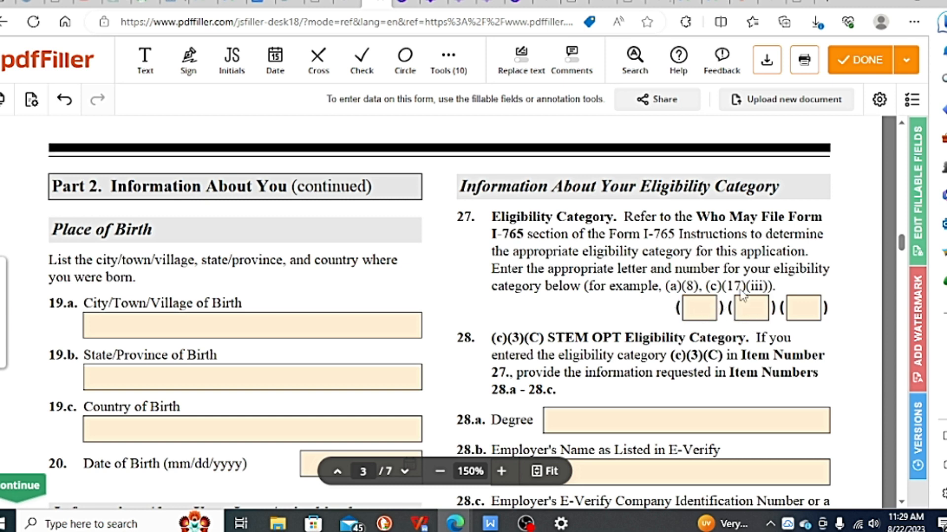
{"action": "scroll", "coordinate": [774, 311], "scroll_direction": "down", "scroll_amount": 2}
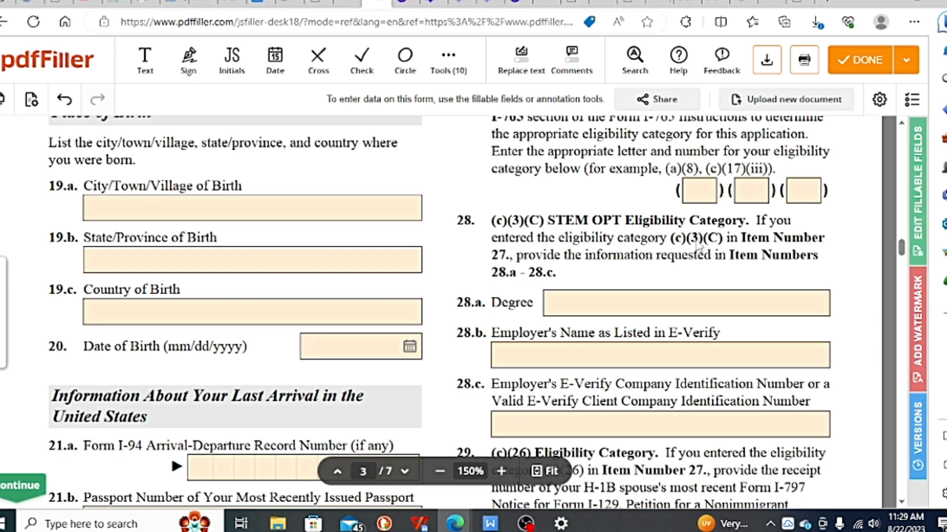
{"action": "scroll", "coordinate": [592, 306], "scroll_direction": "down", "scroll_amount": 1}
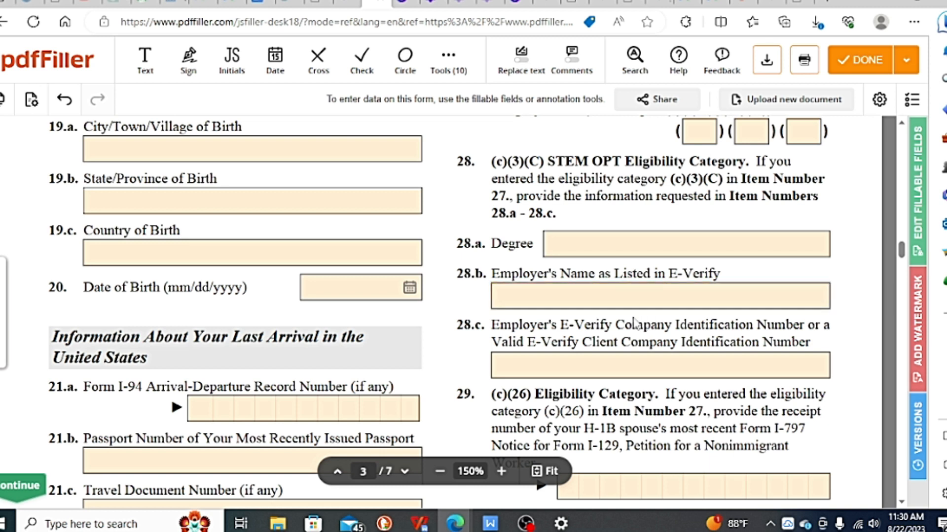
{"action": "scroll", "coordinate": [640, 324], "scroll_direction": "down", "scroll_amount": 1}
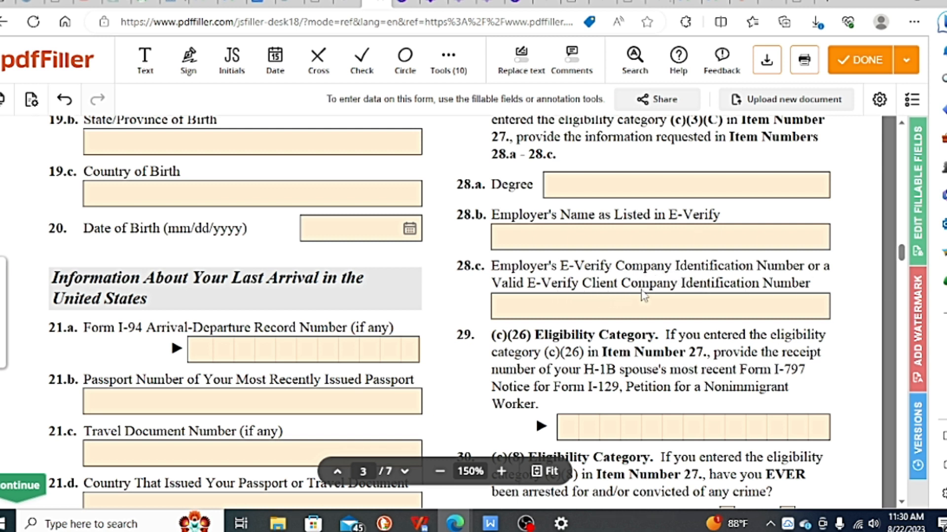
{"action": "left_click", "coordinate": [616, 235]}
{"action": "scroll", "coordinate": [595, 301], "scroll_direction": "down", "scroll_amount": 1}
{"action": "left_click", "coordinate": [590, 256]}
{"action": "scroll", "coordinate": [590, 255], "scroll_direction": "down", "scroll_amount": 1}
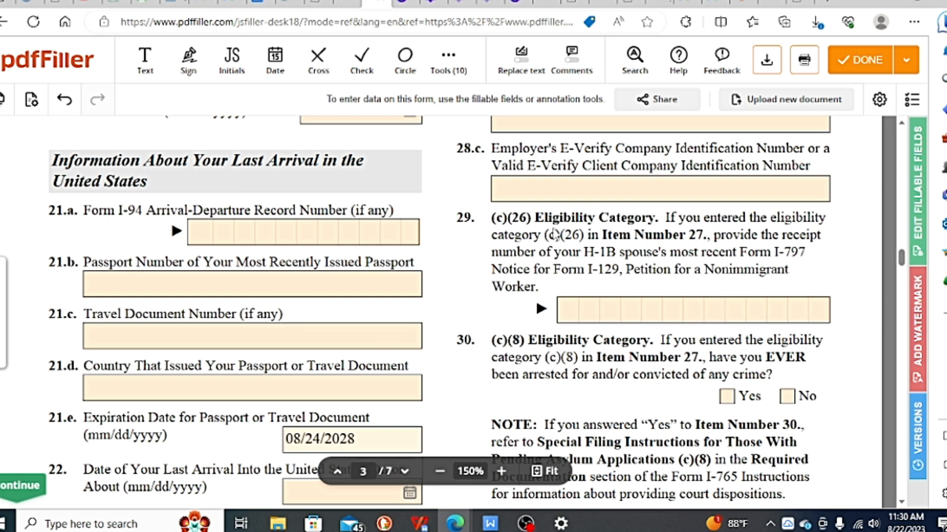
{"action": "scroll", "coordinate": [557, 233], "scroll_direction": "down", "scroll_amount": 1}
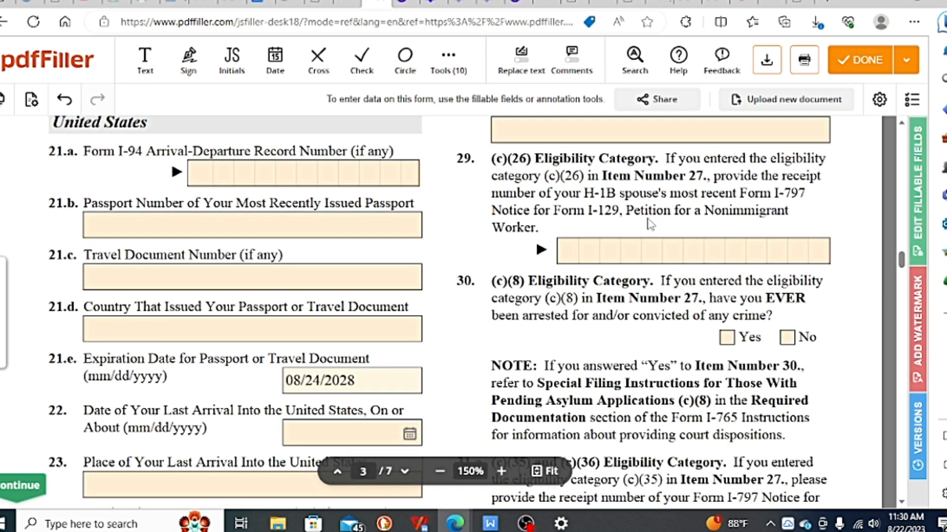
{"action": "scroll", "coordinate": [651, 224], "scroll_direction": "up", "scroll_amount": 1}
{"action": "scroll", "coordinate": [641, 232], "scroll_direction": "down", "scroll_amount": 1}
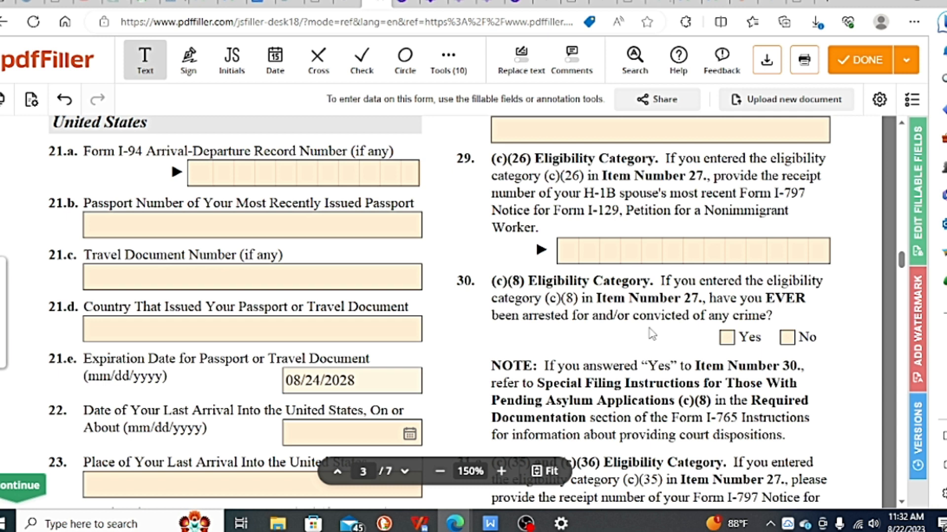
{"action": "scroll", "coordinate": [652, 334], "scroll_direction": "down", "scroll_amount": 3}
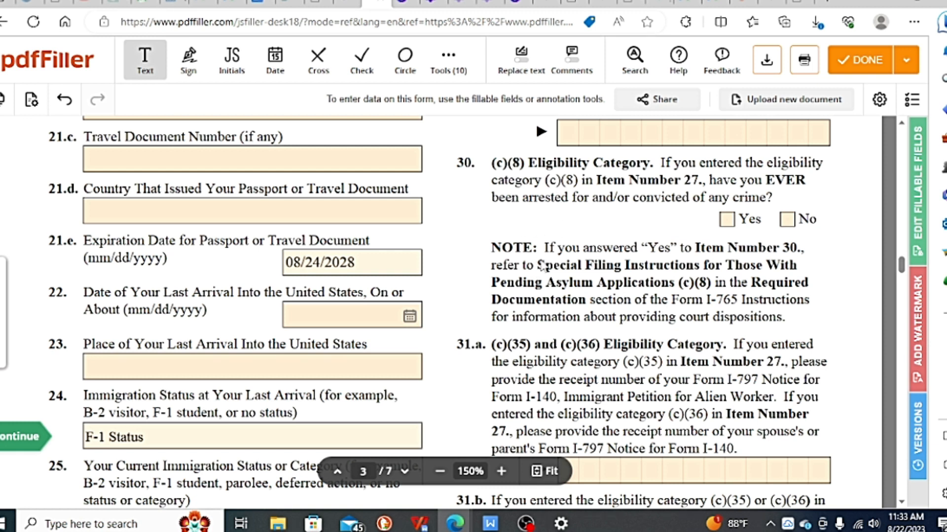
{"action": "scroll", "coordinate": [541, 266], "scroll_direction": "down", "scroll_amount": 2}
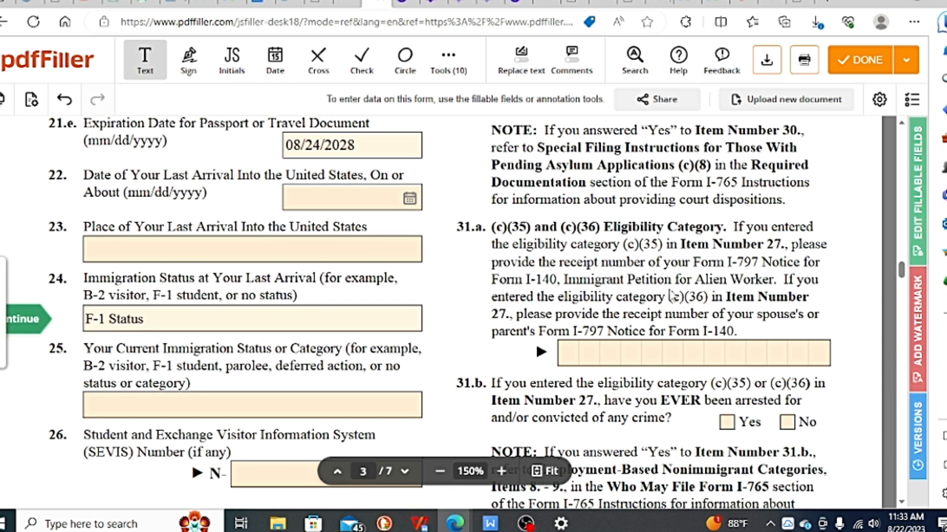
Step: Answer No to Item 31.b on ever having been arrested for or convicted of any crime
{"action": "scroll", "coordinate": [671, 296], "scroll_direction": "down", "scroll_amount": 2}
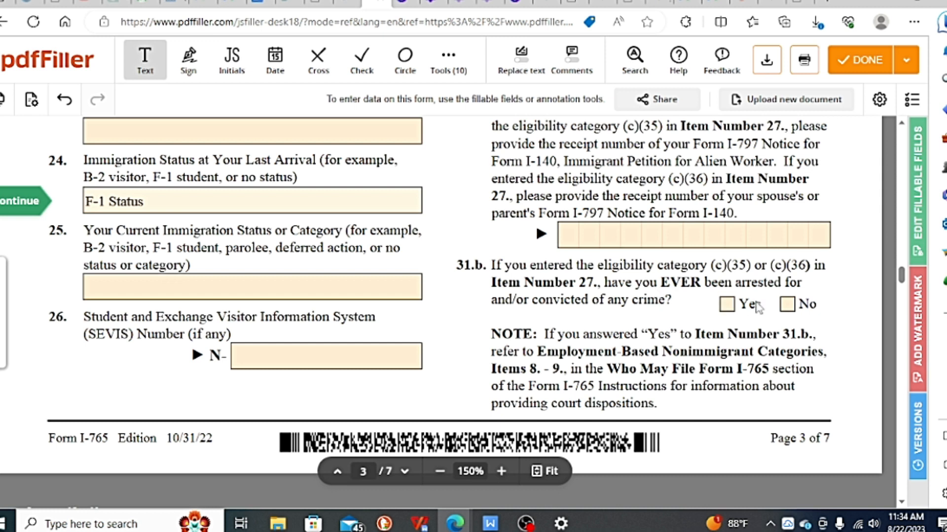
{"action": "scroll", "coordinate": [747, 321], "scroll_direction": "down", "scroll_amount": 1}
{"action": "scroll", "coordinate": [747, 321], "scroll_direction": "down", "scroll_amount": 1}
{"action": "left_click", "coordinate": [787, 246]}
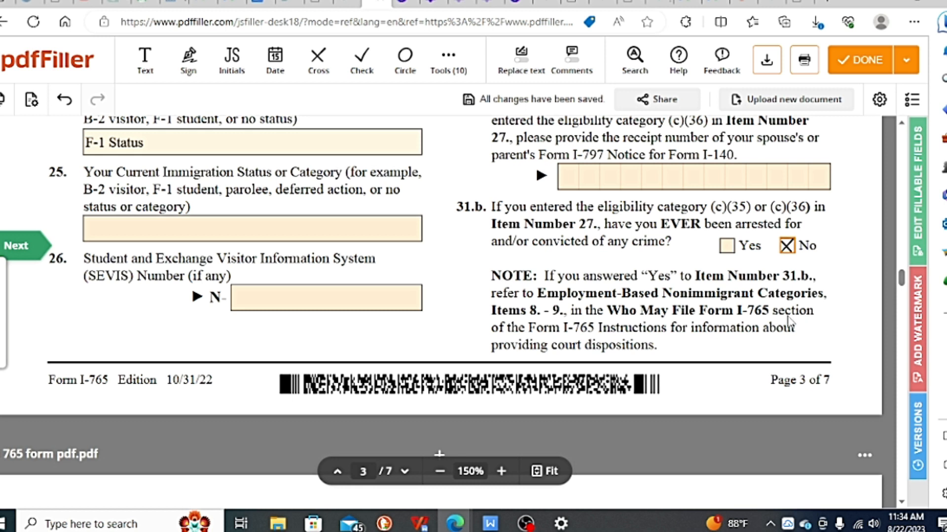
Step: Select Item 1.a in Part 3, stating that the applicant can read and understand English
{"action": "scroll", "coordinate": [675, 274], "scroll_direction": "down", "scroll_amount": 1}
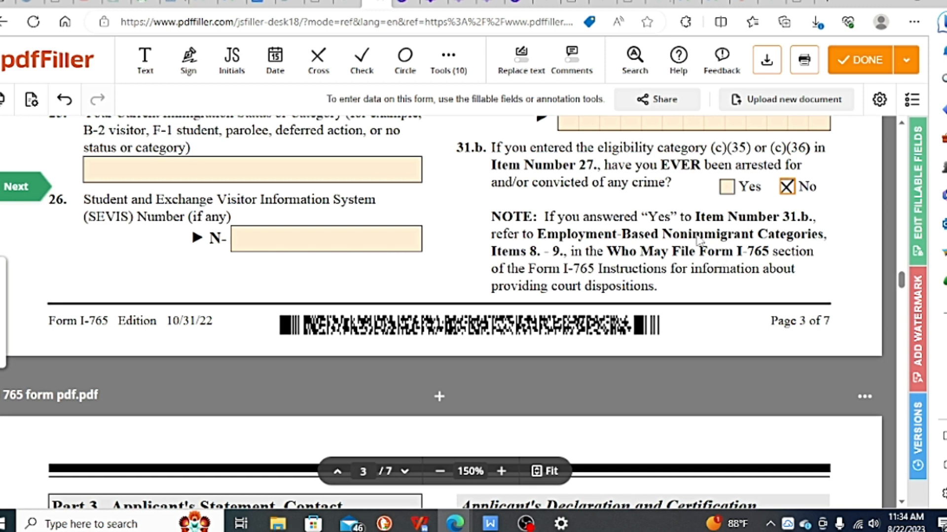
{"action": "scroll", "coordinate": [698, 241], "scroll_direction": "down", "scroll_amount": 5}
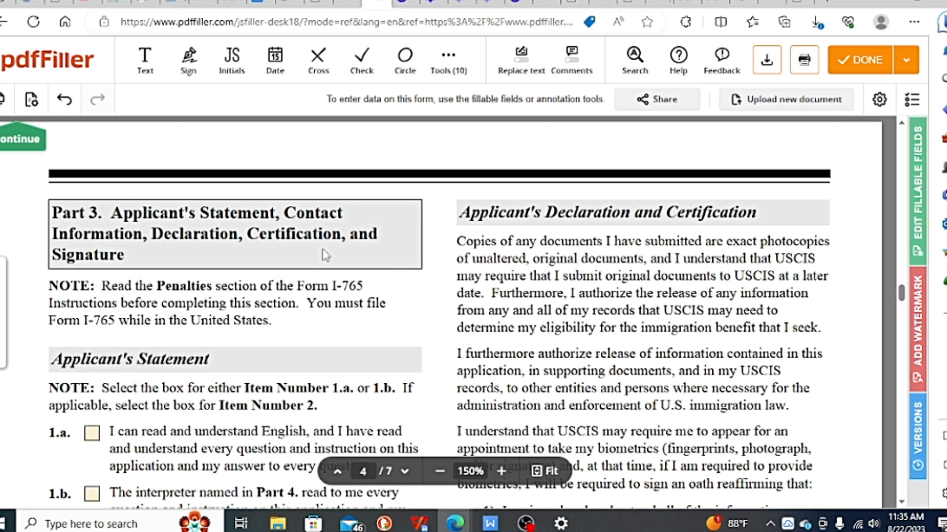
{"action": "scroll", "coordinate": [209, 269], "scroll_direction": "down", "scroll_amount": 1}
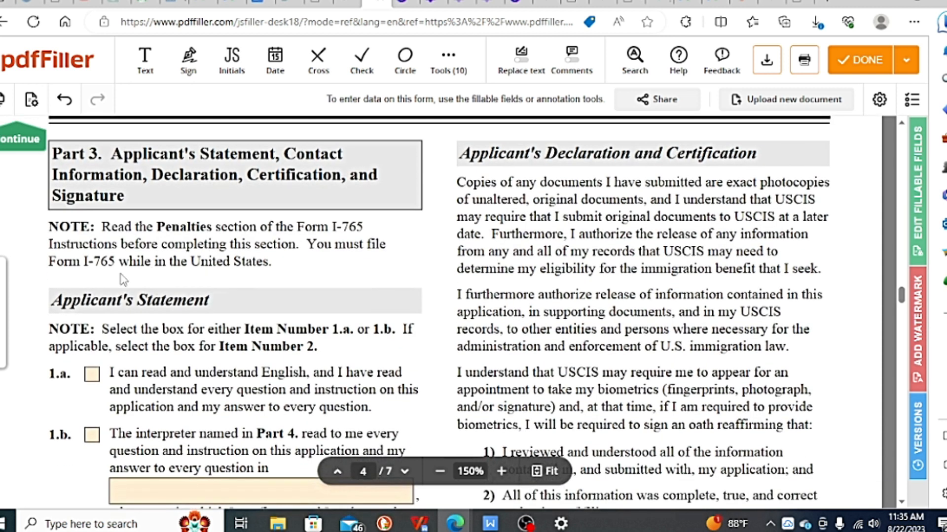
{"action": "scroll", "coordinate": [209, 243], "scroll_direction": "down", "scroll_amount": 2}
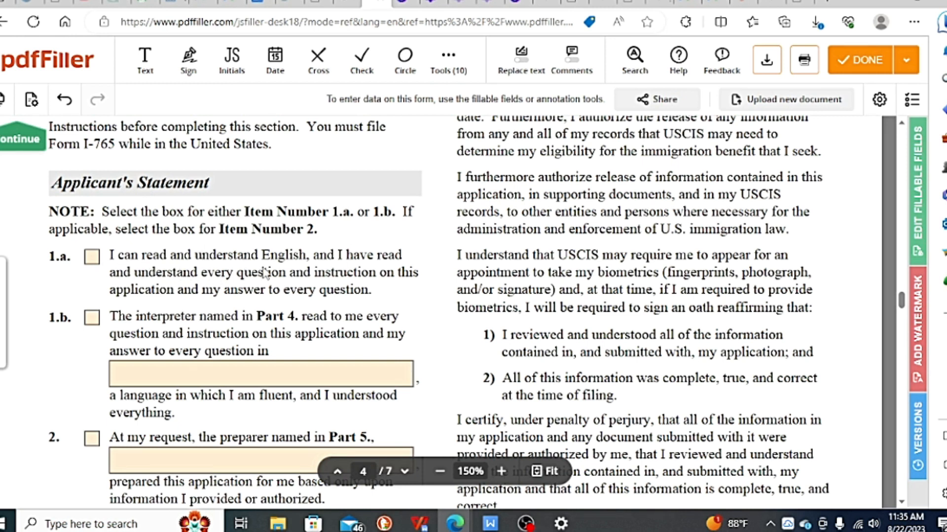
{"action": "left_click", "coordinate": [92, 259]}
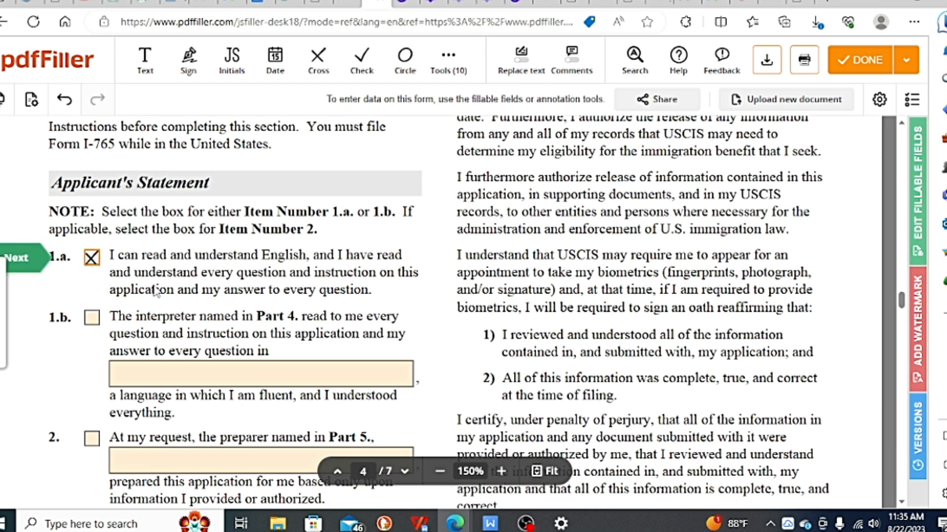
Step: Review the rest of Part 3, covering the interpreter and preparer statements, contact information, declaration and signature, up to Part 4
{"action": "scroll", "coordinate": [154, 290], "scroll_direction": "down", "scroll_amount": 2}
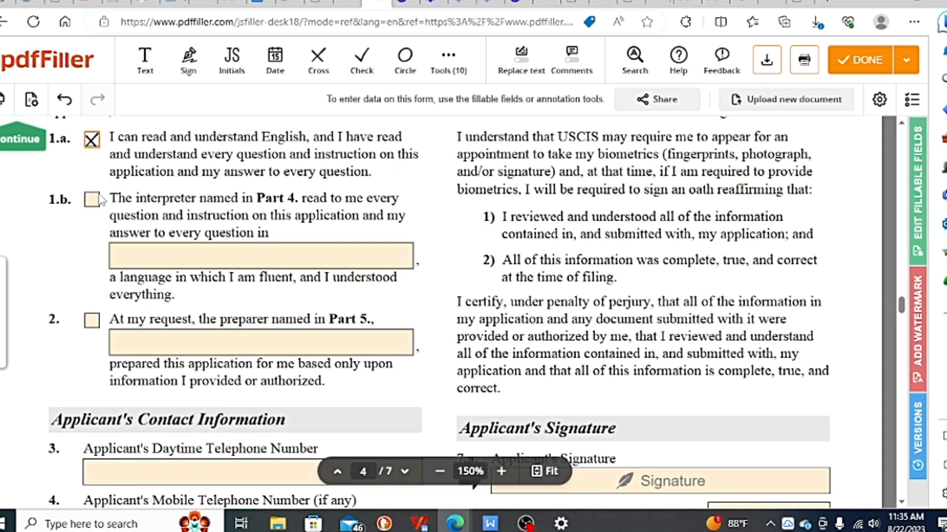
{"action": "scroll", "coordinate": [92, 201], "scroll_direction": "down", "scroll_amount": 2}
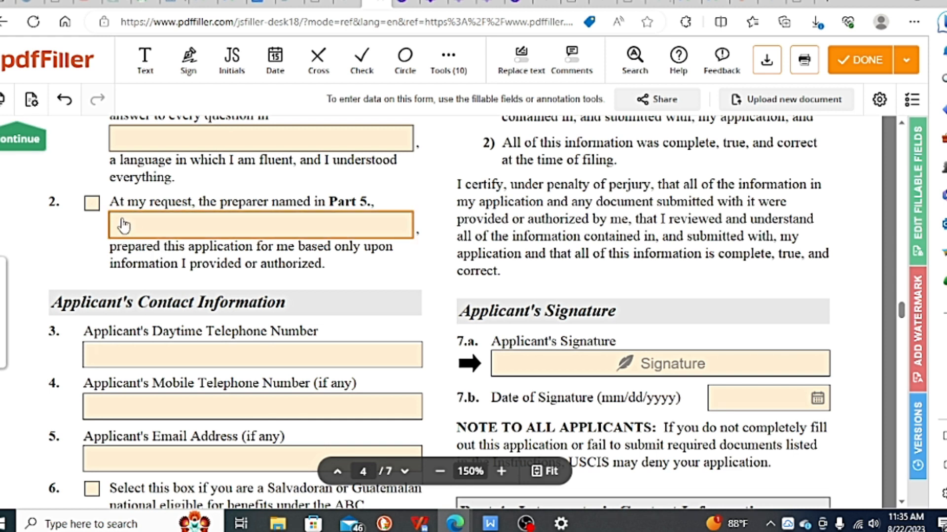
{"action": "scroll", "coordinate": [95, 217], "scroll_direction": "down", "scroll_amount": 2}
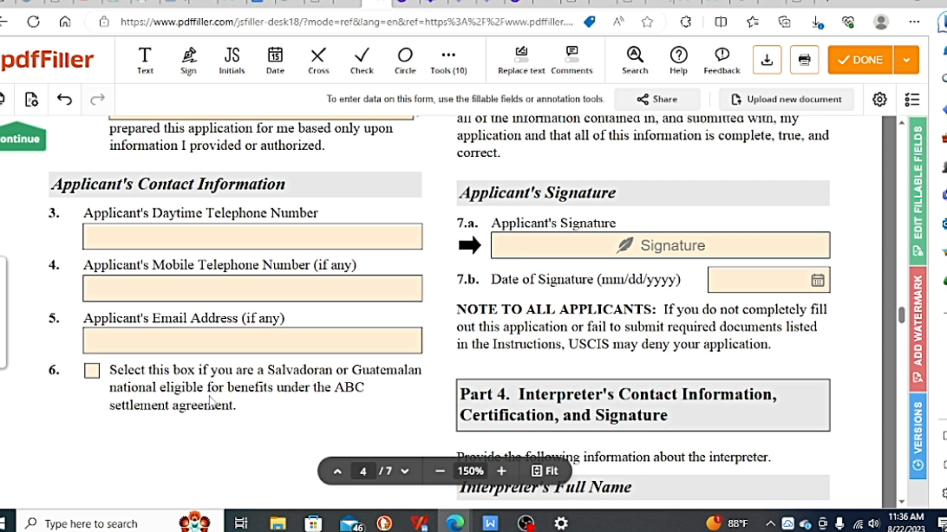
{"action": "scroll", "coordinate": [252, 385], "scroll_direction": "up", "scroll_amount": 10}
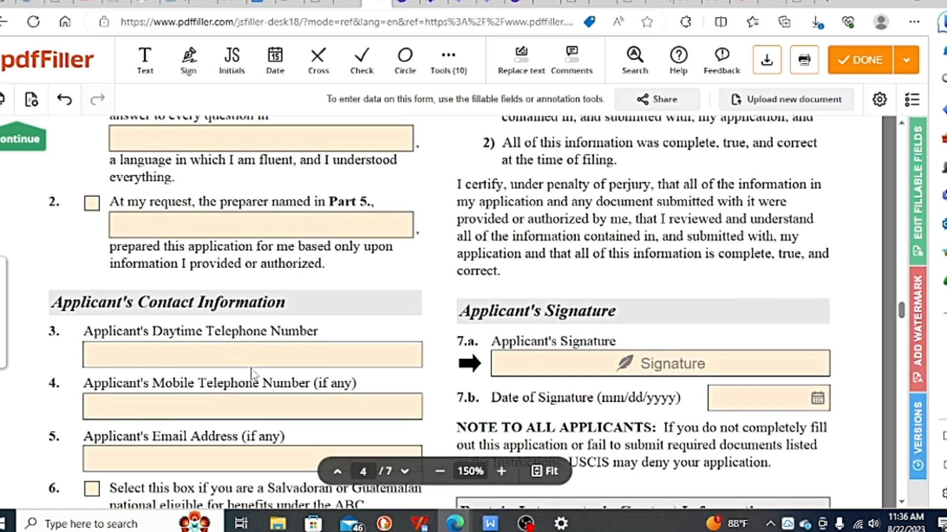
{"action": "scroll", "coordinate": [332, 339], "scroll_direction": "up", "scroll_amount": 1}
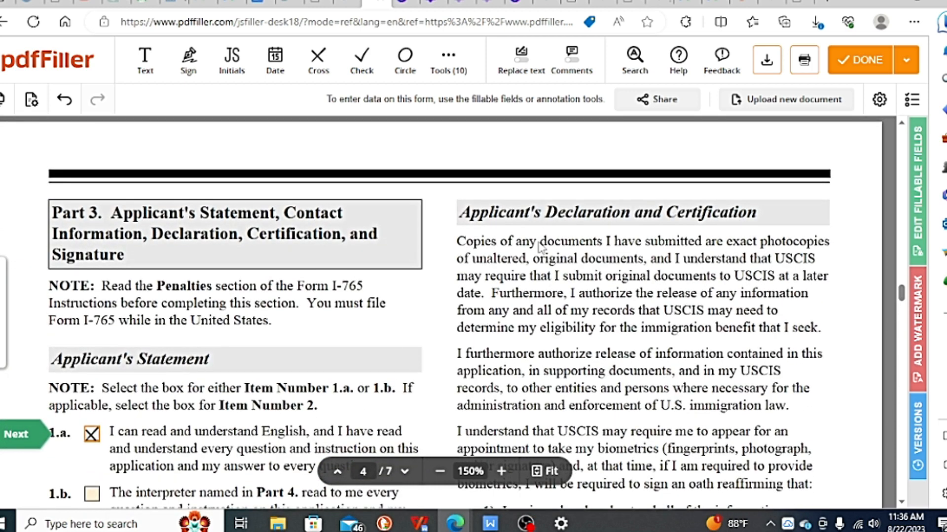
{"action": "scroll", "coordinate": [539, 251], "scroll_direction": "down", "scroll_amount": 4}
{"action": "scroll", "coordinate": [550, 260], "scroll_direction": "down", "scroll_amount": 7}
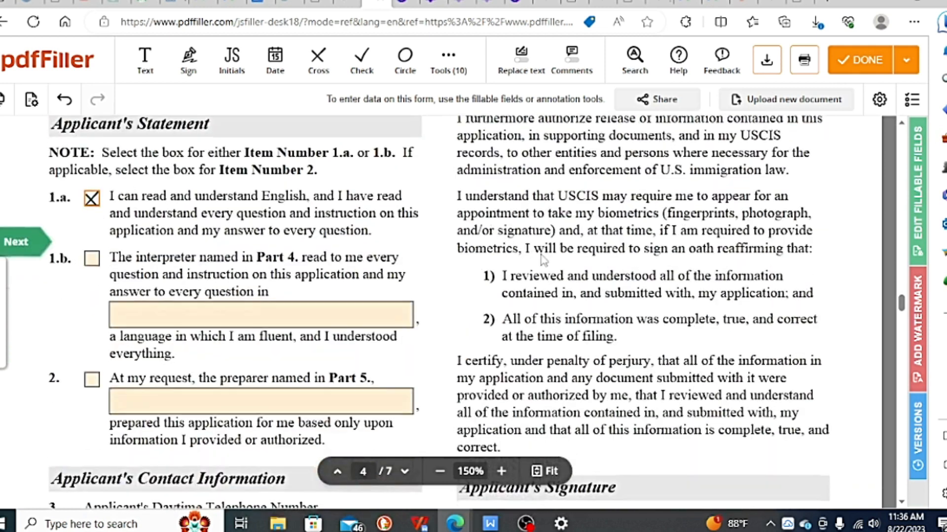
{"action": "scroll", "coordinate": [550, 261], "scroll_direction": "down", "scroll_amount": 1}
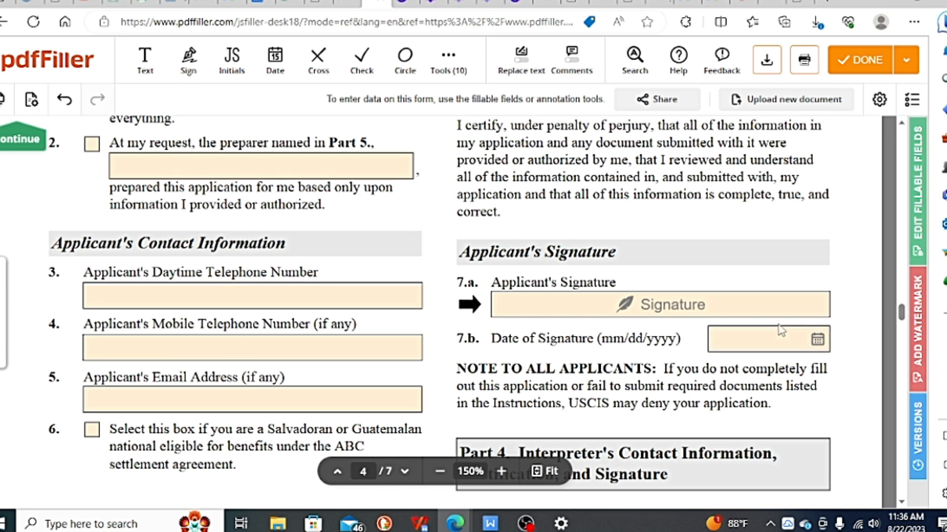
{"action": "scroll", "coordinate": [734, 332], "scroll_direction": "down", "scroll_amount": 5}
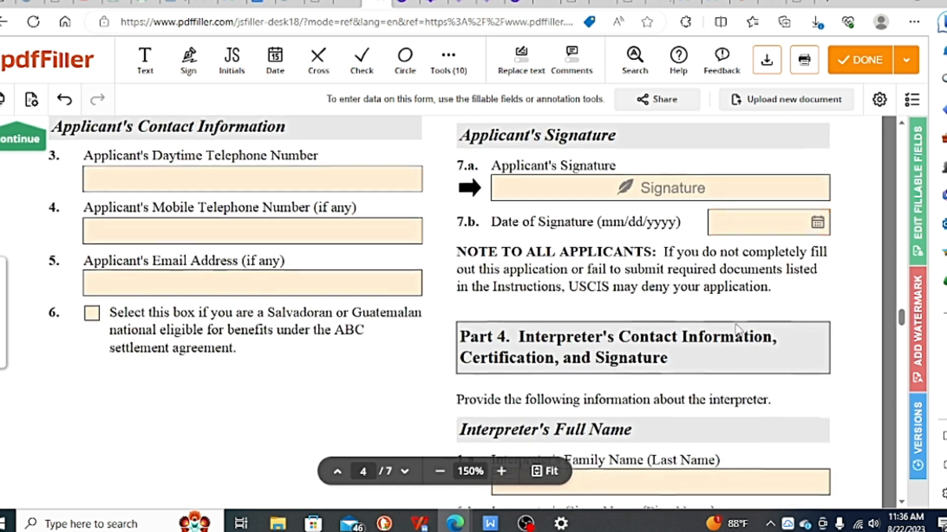
Step: Review Part 4, covering the interpreter's full name, business name, mailing address, contact information, certification and signature
{"action": "scroll", "coordinate": [734, 384], "scroll_direction": "down", "scroll_amount": 2}
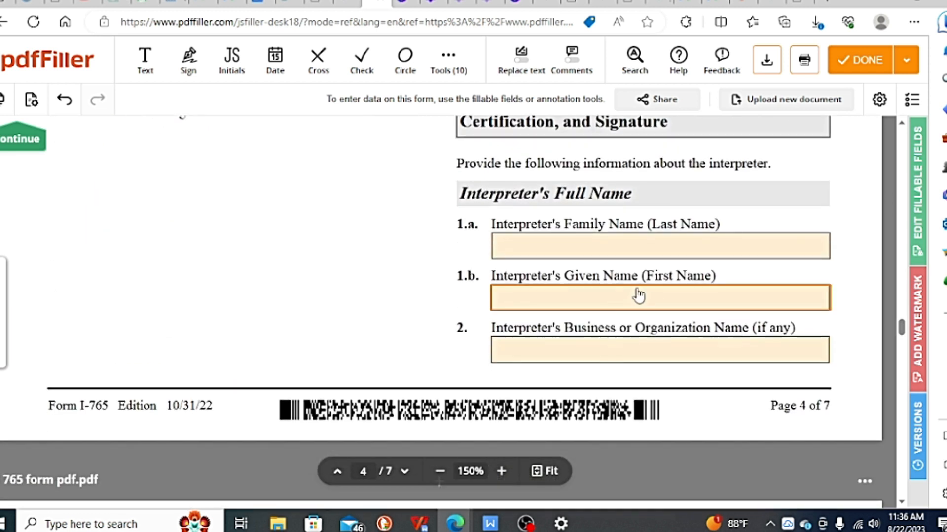
{"action": "scroll", "coordinate": [636, 296], "scroll_direction": "up", "scroll_amount": 1}
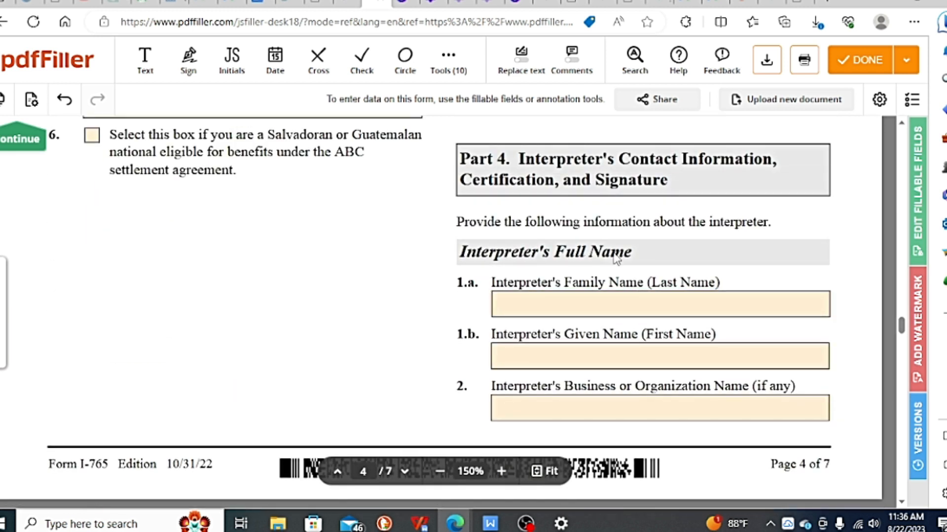
{"action": "scroll", "coordinate": [630, 265], "scroll_direction": "down", "scroll_amount": 2}
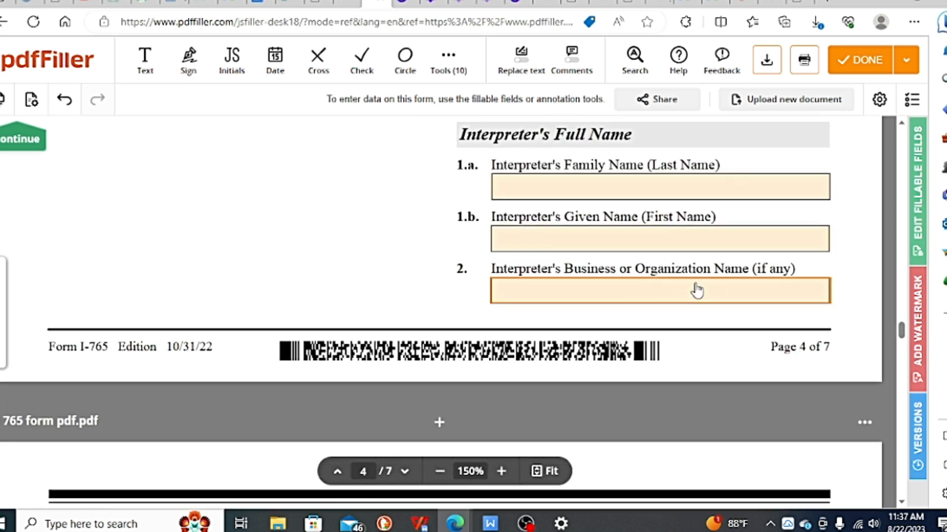
{"action": "scroll", "coordinate": [696, 269], "scroll_direction": "down", "scroll_amount": 6}
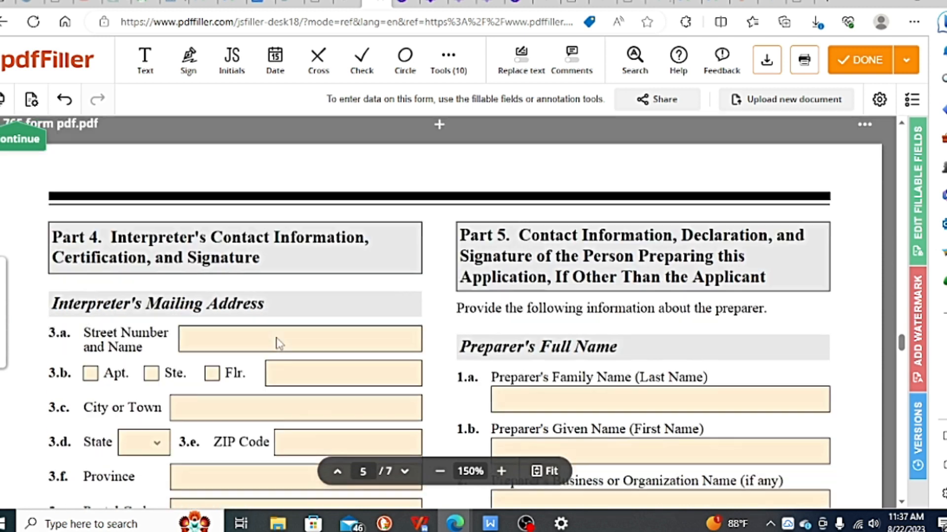
{"action": "scroll", "coordinate": [237, 303], "scroll_direction": "down", "scroll_amount": 1}
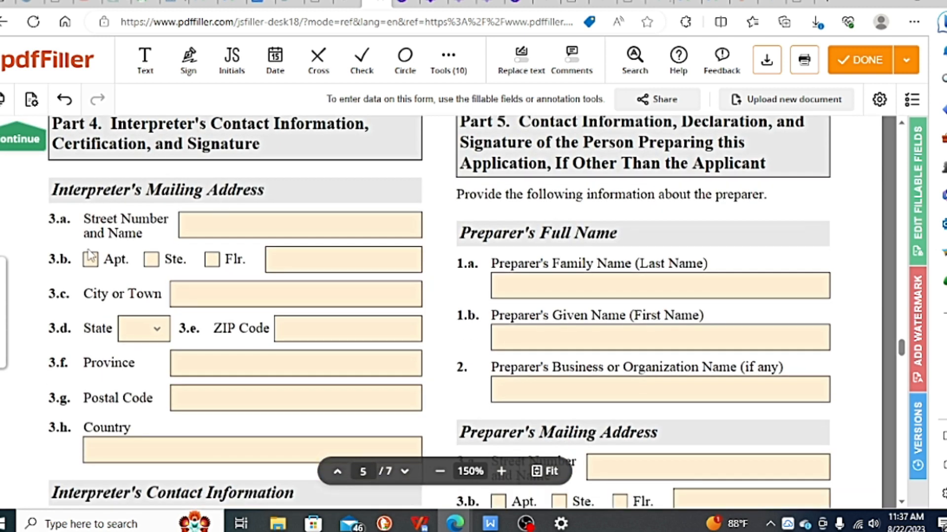
{"action": "scroll", "coordinate": [271, 300], "scroll_direction": "down", "scroll_amount": 3}
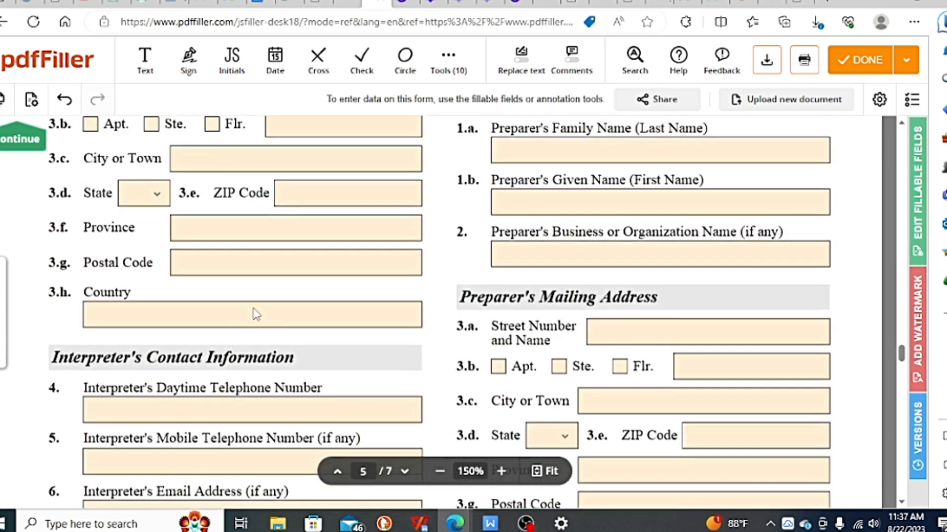
{"action": "scroll", "coordinate": [253, 311], "scroll_direction": "down", "scroll_amount": 2}
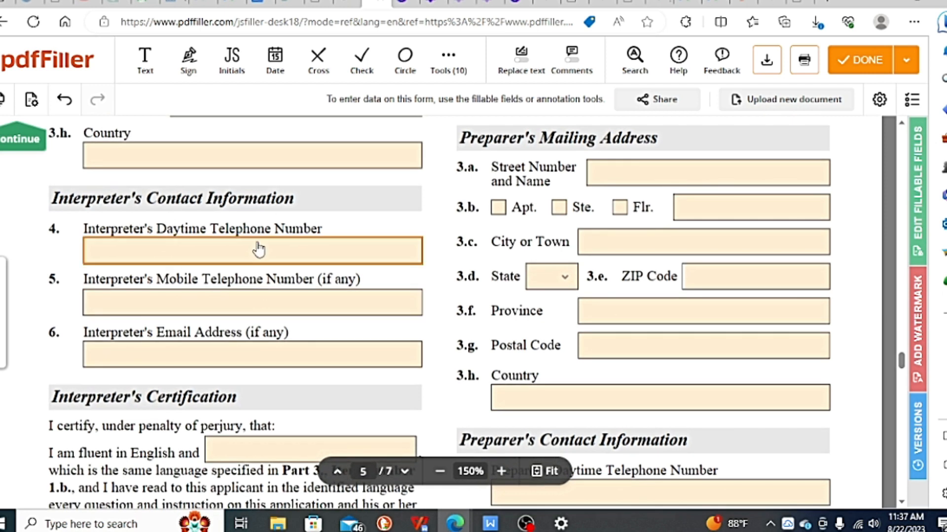
{"action": "scroll", "coordinate": [262, 250], "scroll_direction": "down", "scroll_amount": 4}
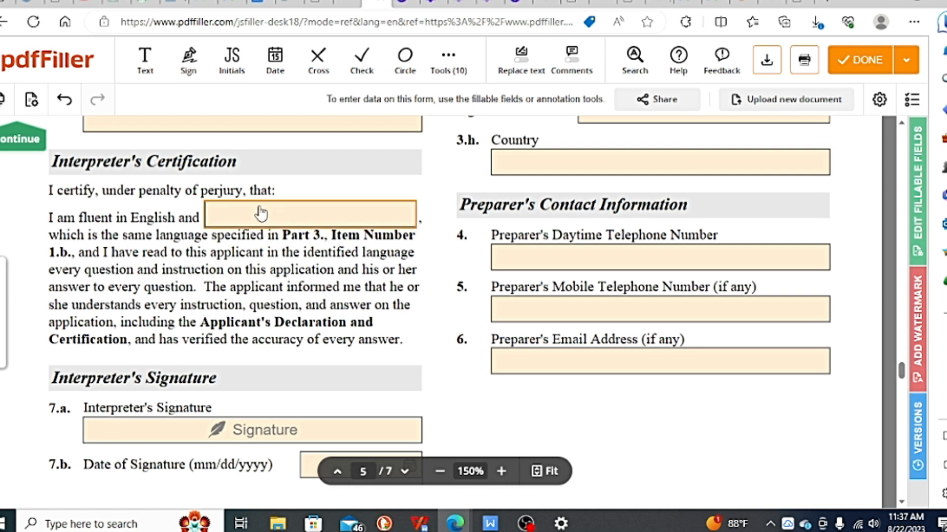
{"action": "scroll", "coordinate": [261, 213], "scroll_direction": "down", "scroll_amount": 3}
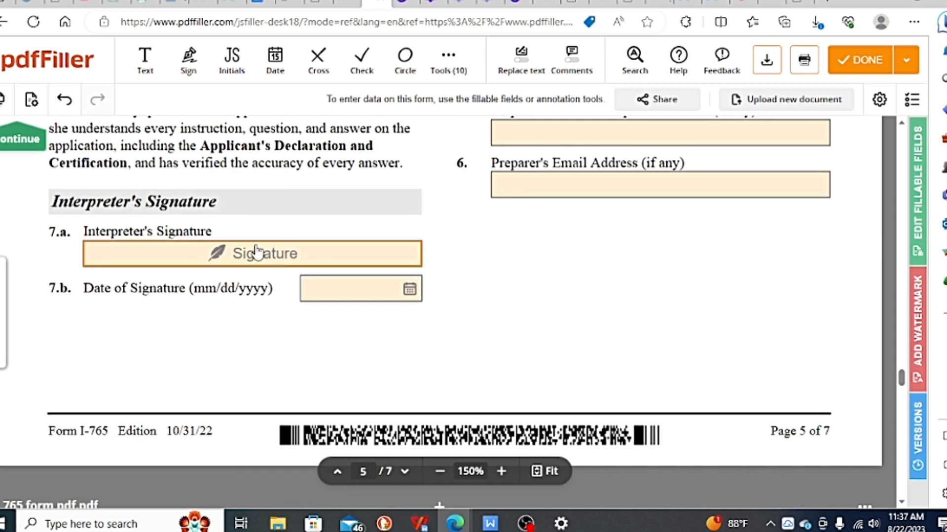
{"action": "scroll", "coordinate": [347, 297], "scroll_direction": "up", "scroll_amount": 8}
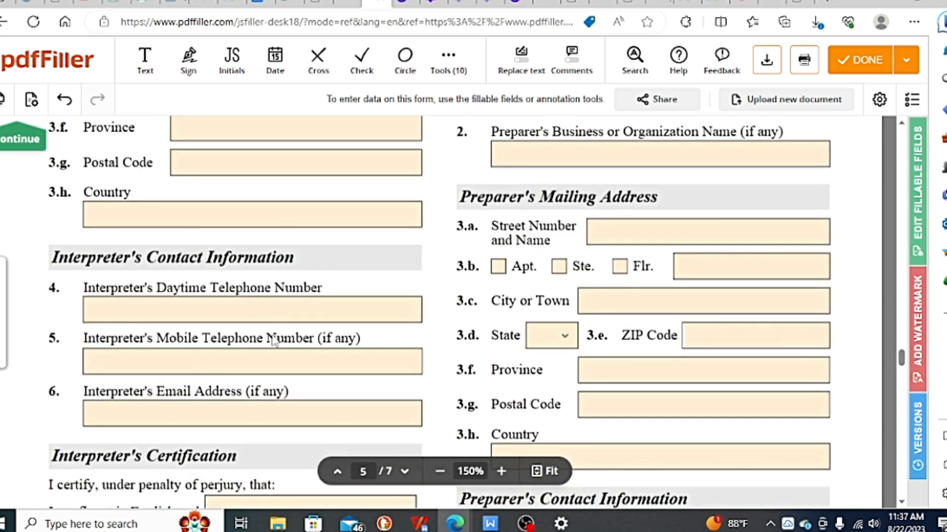
{"action": "scroll", "coordinate": [270, 335], "scroll_direction": "up", "scroll_amount": 3}
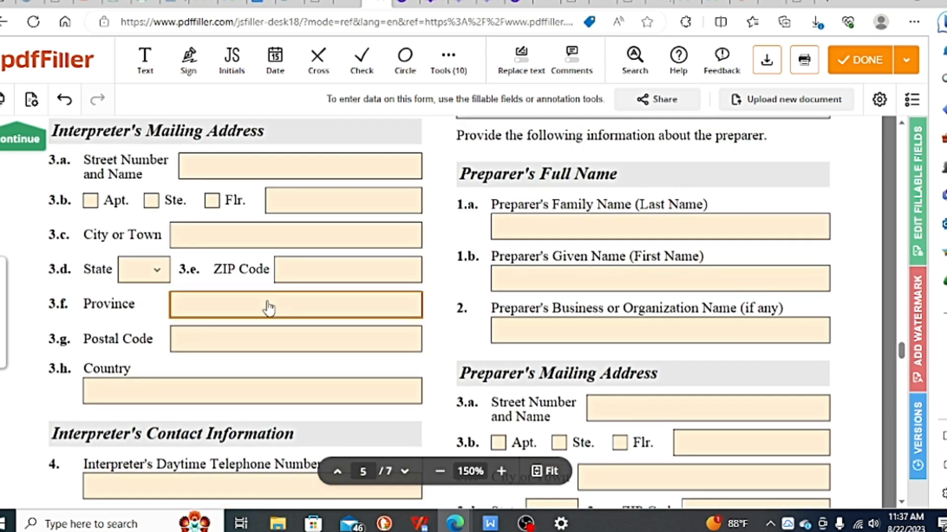
{"action": "scroll", "coordinate": [269, 308], "scroll_direction": "up", "scroll_amount": 2}
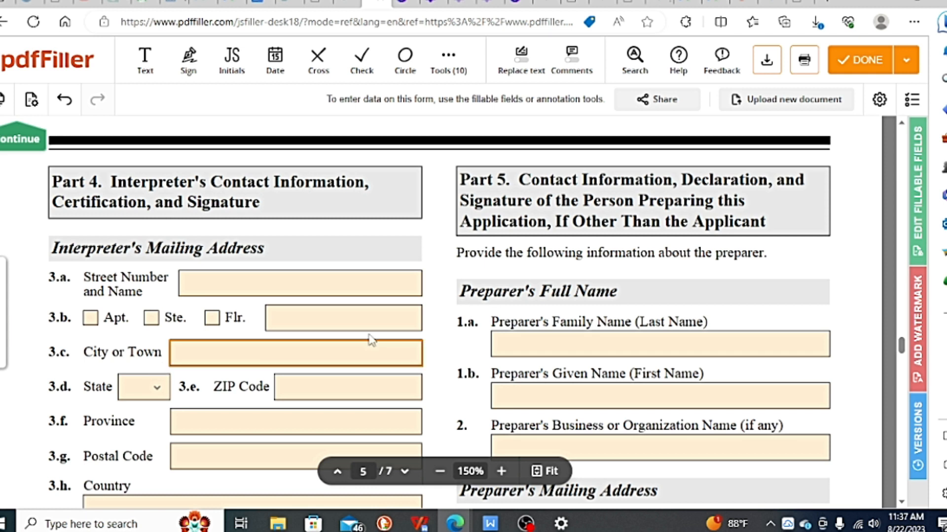
Step: Review Items 1.a to 6 of Part 5, covering the preparer's full name, business name, mailing address and contact information
{"action": "scroll", "coordinate": [619, 285], "scroll_direction": "down", "scroll_amount": 1}
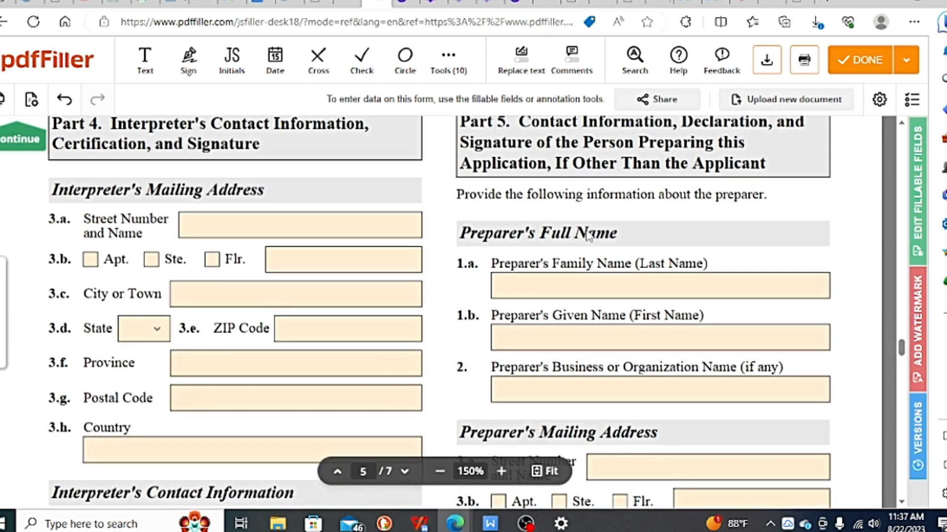
{"action": "scroll", "coordinate": [590, 237], "scroll_direction": "up", "scroll_amount": 1}
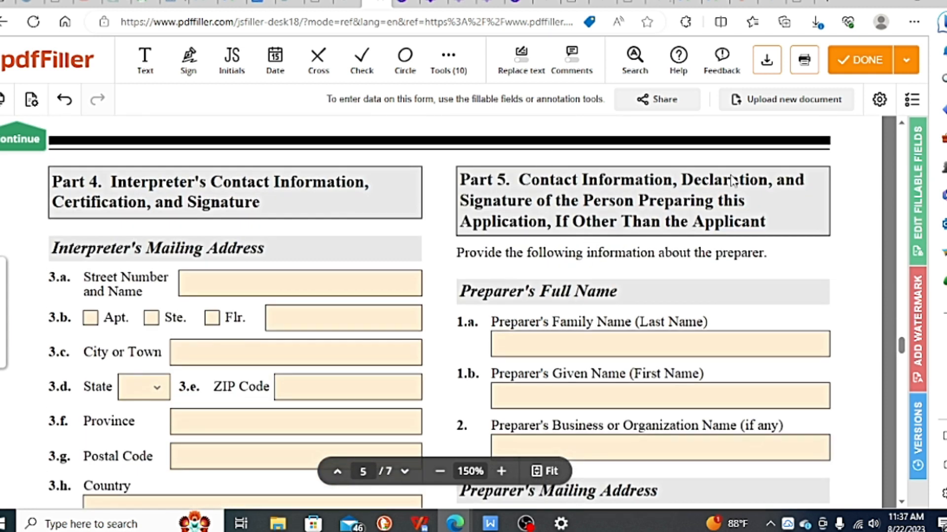
{"action": "scroll", "coordinate": [615, 210], "scroll_direction": "down", "scroll_amount": 2}
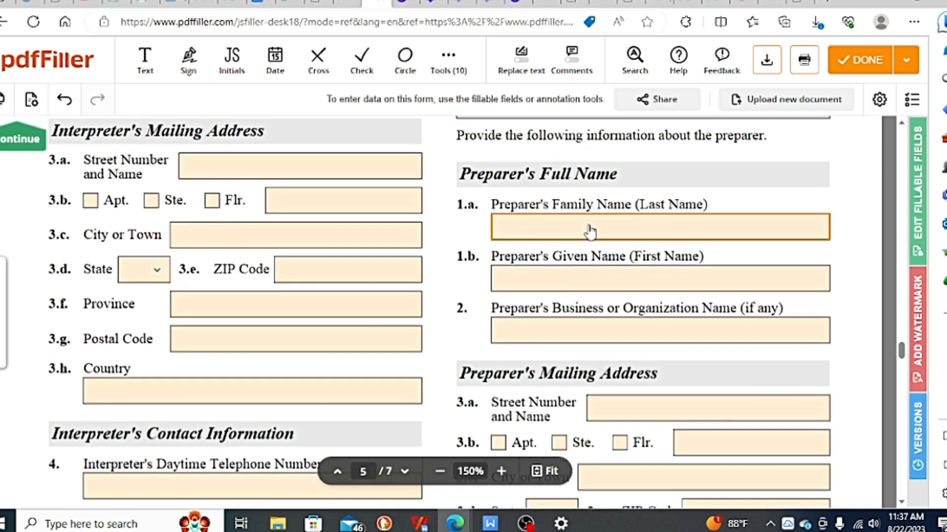
{"action": "scroll", "coordinate": [586, 228], "scroll_direction": "down", "scroll_amount": 1}
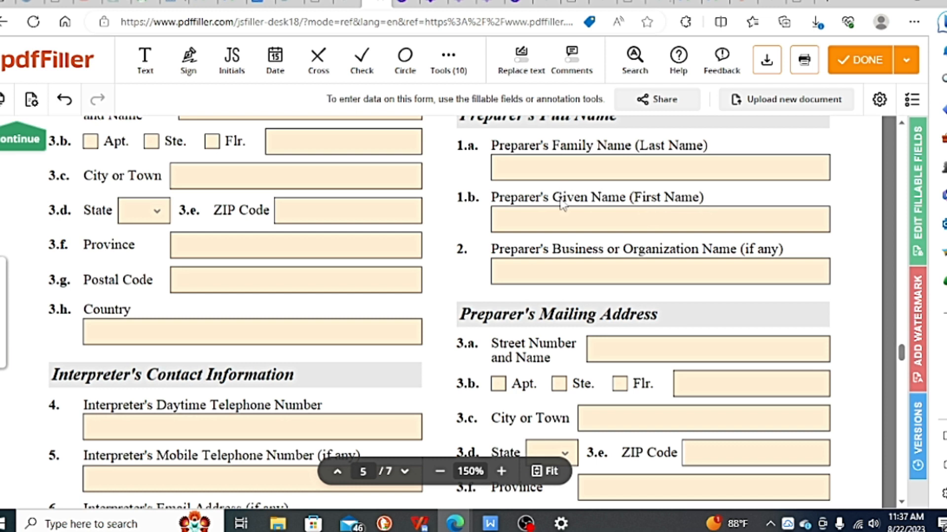
{"action": "scroll", "coordinate": [643, 219], "scroll_direction": "down", "scroll_amount": 1}
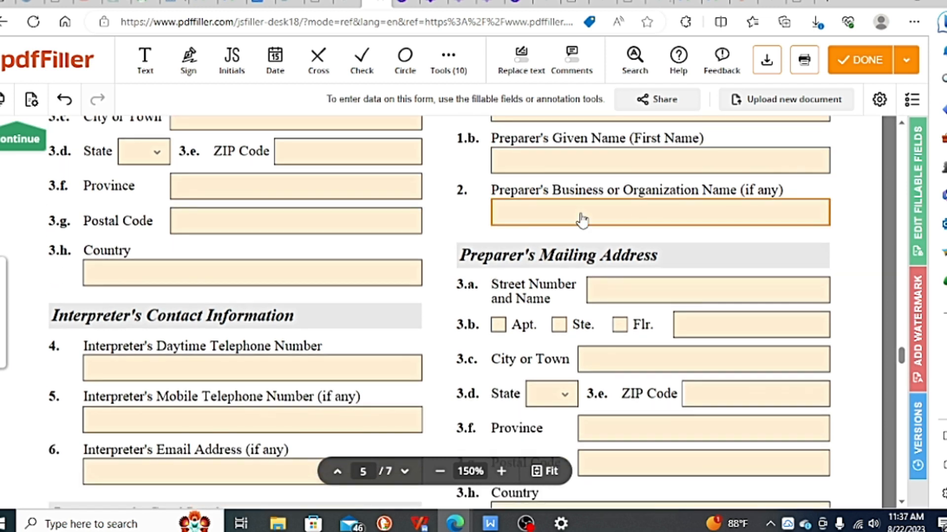
{"action": "scroll", "coordinate": [582, 221], "scroll_direction": "down", "scroll_amount": 3}
{"action": "scroll", "coordinate": [636, 215], "scroll_direction": "up", "scroll_amount": 1}
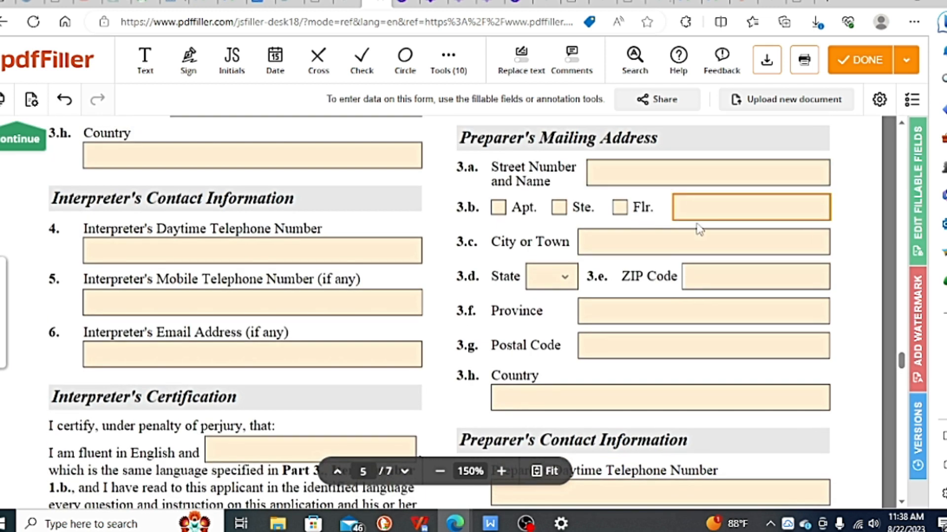
{"action": "scroll", "coordinate": [699, 229], "scroll_direction": "down", "scroll_amount": 2}
{"action": "scroll", "coordinate": [613, 221], "scroll_direction": "down", "scroll_amount": 3}
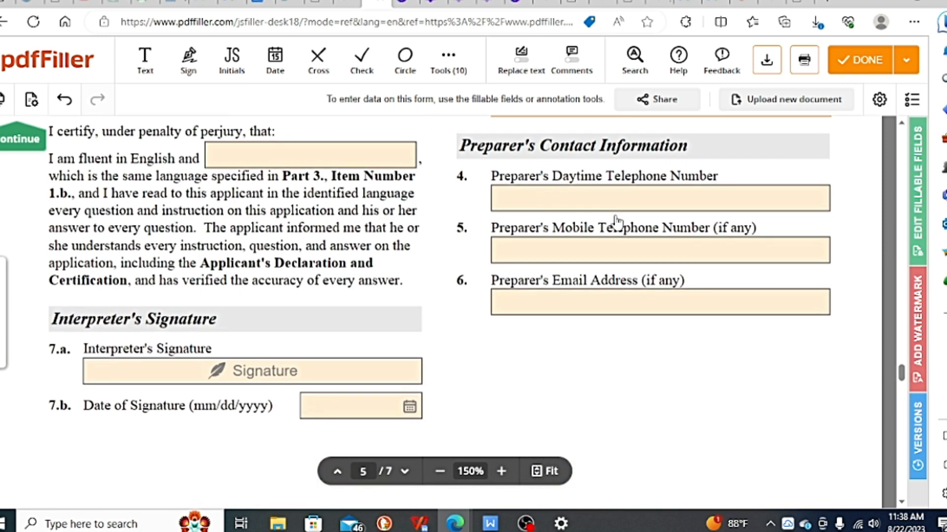
{"action": "scroll", "coordinate": [625, 172], "scroll_direction": "down", "scroll_amount": 1}
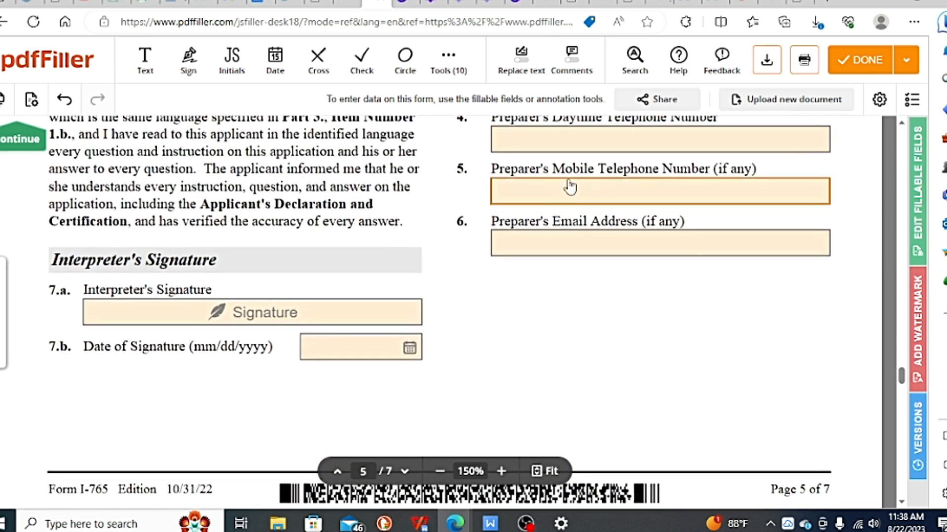
Step: Select Item 7.a in the Preparer's Statement, stating that the preparer is not an attorney or accredited representative
{"action": "scroll", "coordinate": [122, 235], "scroll_direction": "down", "scroll_amount": 4}
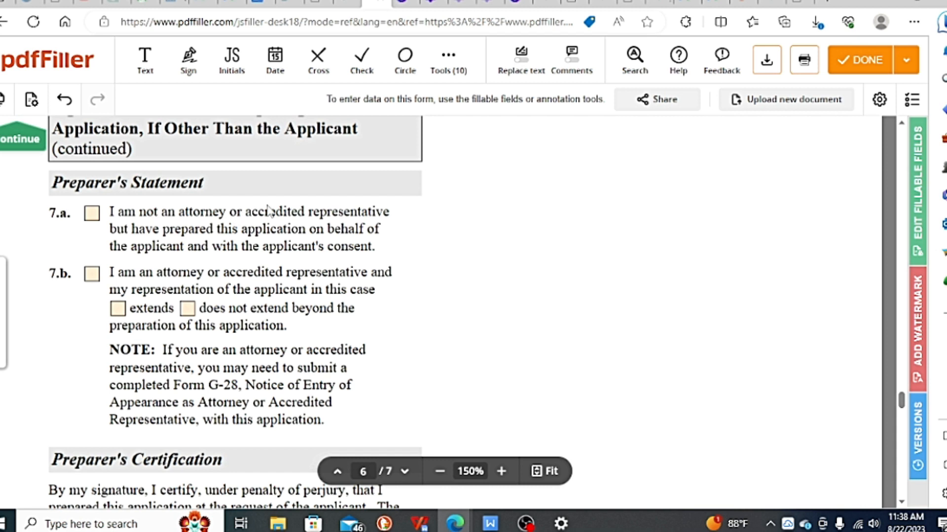
{"action": "left_click", "coordinate": [92, 214]}
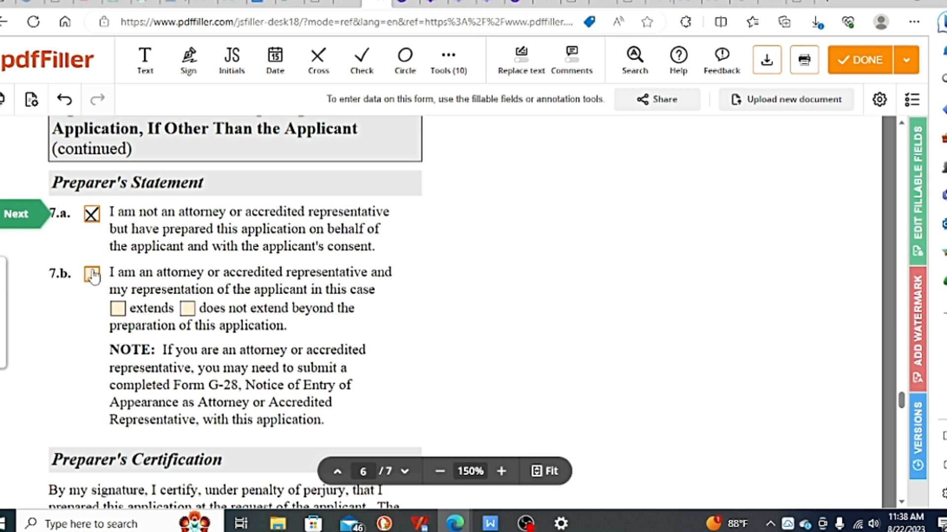
Step: Review the preparer's signature and date items and Part 6, covering the additional information instructions, applicant name, A-Number and extra answer spaces
{"action": "scroll", "coordinate": [92, 276], "scroll_direction": "down", "scroll_amount": 10}
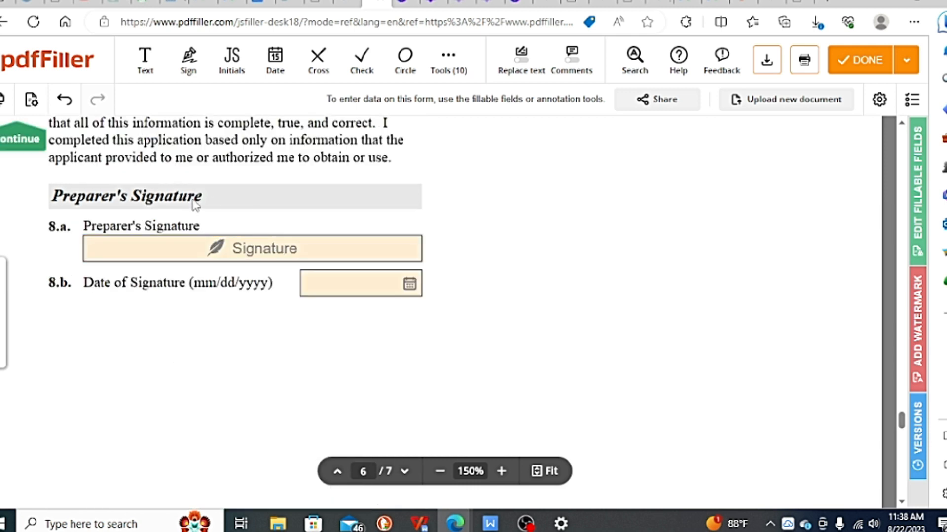
{"action": "scroll", "coordinate": [220, 249], "scroll_direction": "down", "scroll_amount": 1}
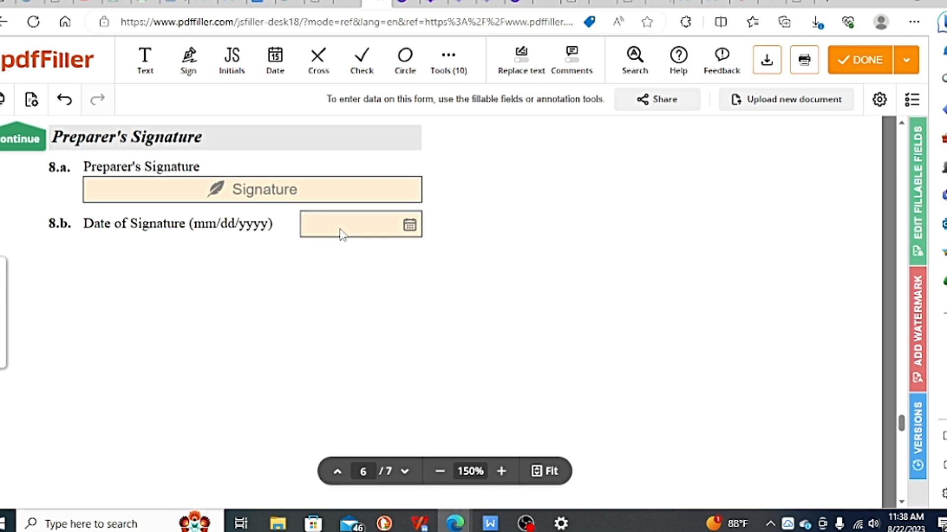
{"action": "scroll", "coordinate": [342, 232], "scroll_direction": "down", "scroll_amount": 6}
{"action": "scroll", "coordinate": [344, 222], "scroll_direction": "down", "scroll_amount": 7}
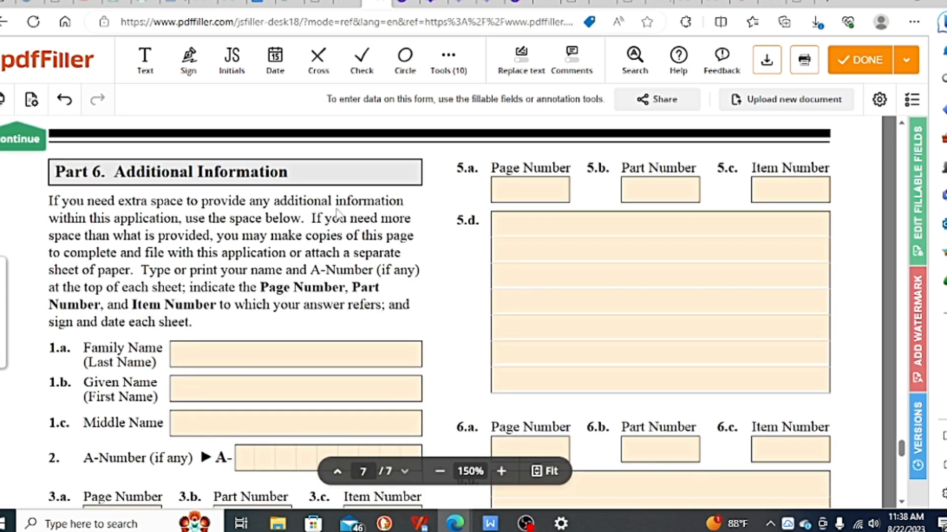
{"action": "scroll", "coordinate": [302, 221], "scroll_direction": "down", "scroll_amount": 1}
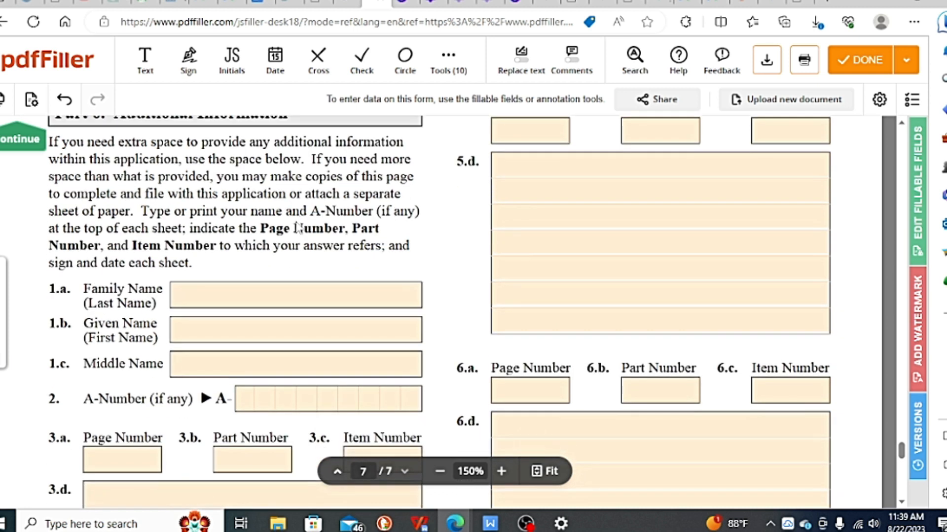
{"action": "scroll", "coordinate": [298, 228], "scroll_direction": "down", "scroll_amount": 7}
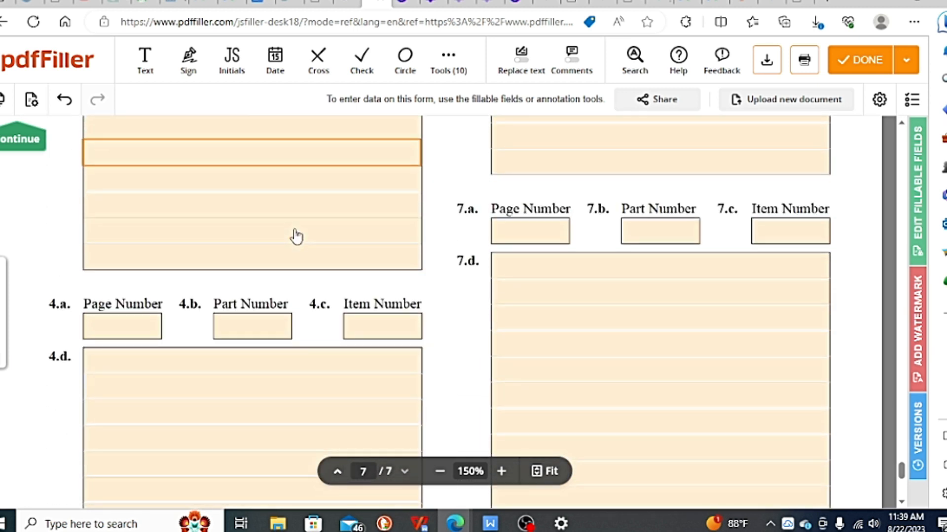
{"action": "scroll", "coordinate": [295, 232], "scroll_direction": "up", "scroll_amount": 10}
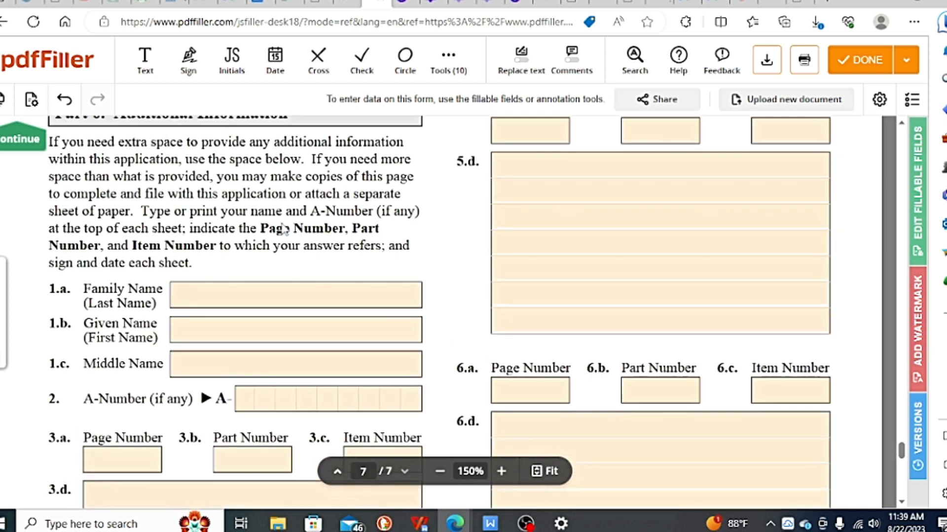
{"action": "scroll", "coordinate": [282, 229], "scroll_direction": "down", "scroll_amount": 2}
{"action": "scroll", "coordinate": [262, 215], "scroll_direction": "up", "scroll_amount": 3}
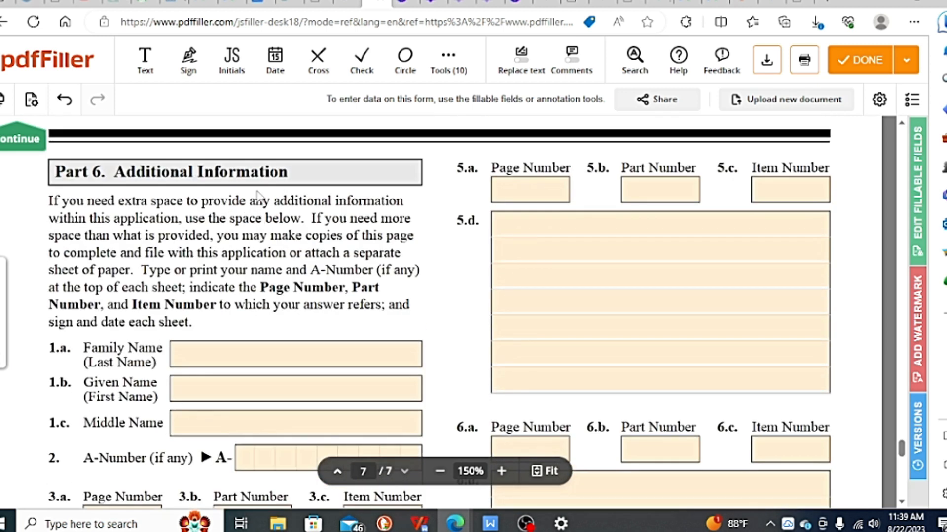
{"action": "scroll", "coordinate": [241, 202], "scroll_direction": "down", "scroll_amount": 1}
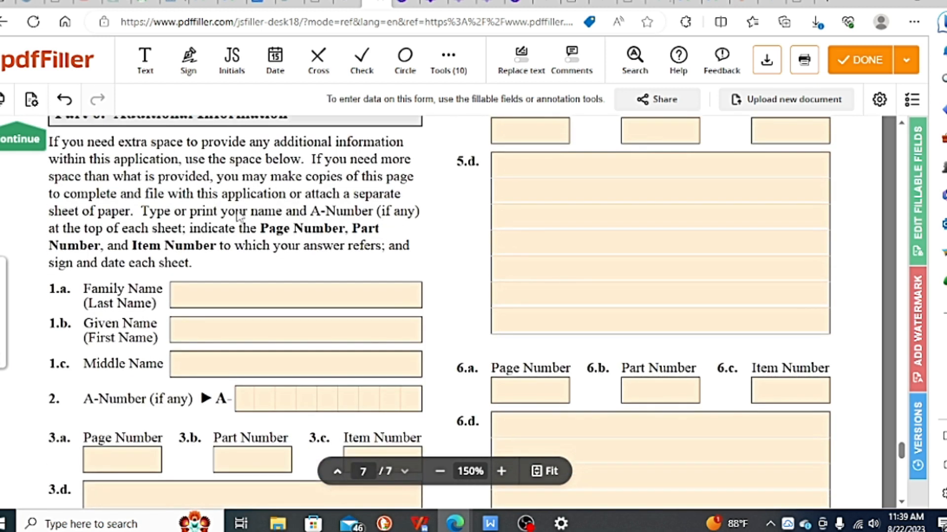
{"action": "scroll", "coordinate": [236, 217], "scroll_direction": "up", "scroll_amount": 2}
{"action": "scroll", "coordinate": [288, 210], "scroll_direction": "down", "scroll_amount": 2}
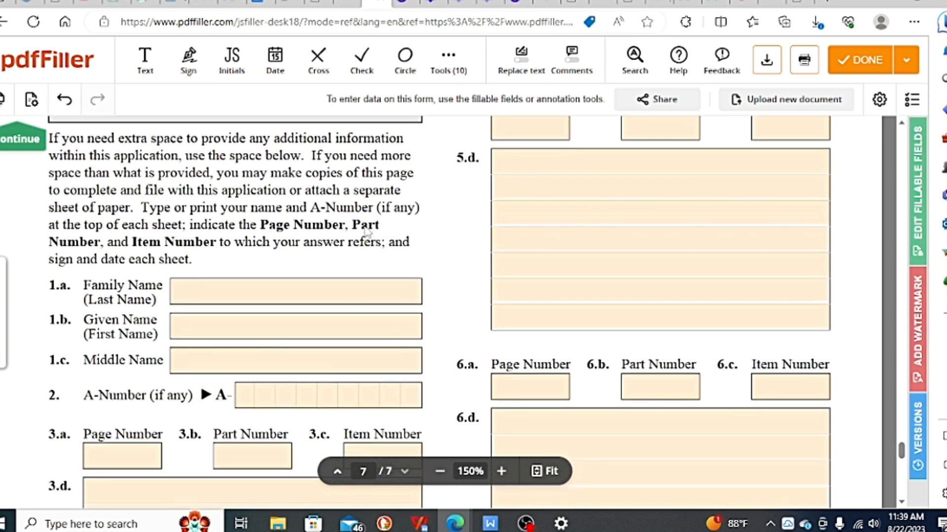
{"action": "scroll", "coordinate": [365, 227], "scroll_direction": "down", "scroll_amount": 8}
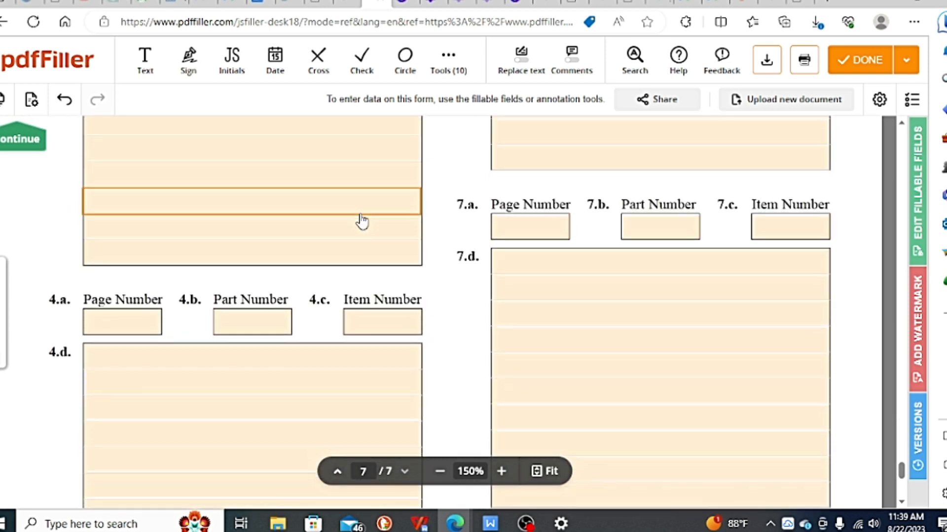
{"action": "scroll", "coordinate": [363, 222], "scroll_direction": "down", "scroll_amount": 6}
{"action": "scroll", "coordinate": [338, 223], "scroll_direction": "up", "scroll_amount": 4}
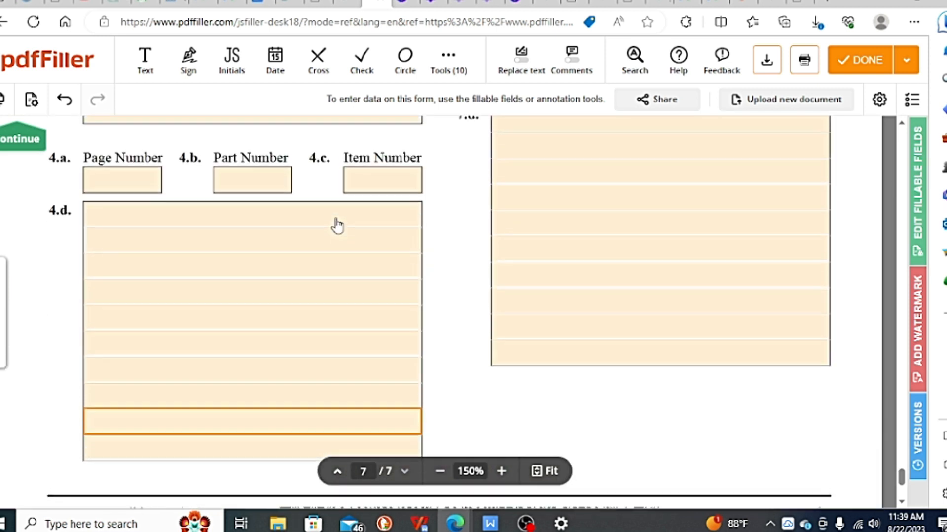
{"action": "scroll", "coordinate": [261, 252], "scroll_direction": "up", "scroll_amount": 4}
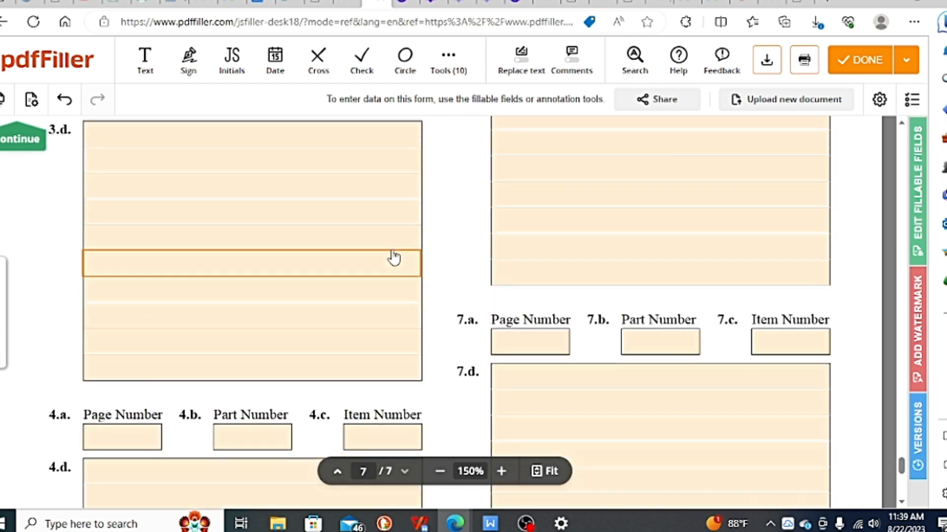
{"action": "scroll", "coordinate": [394, 257], "scroll_direction": "up", "scroll_amount": 6}
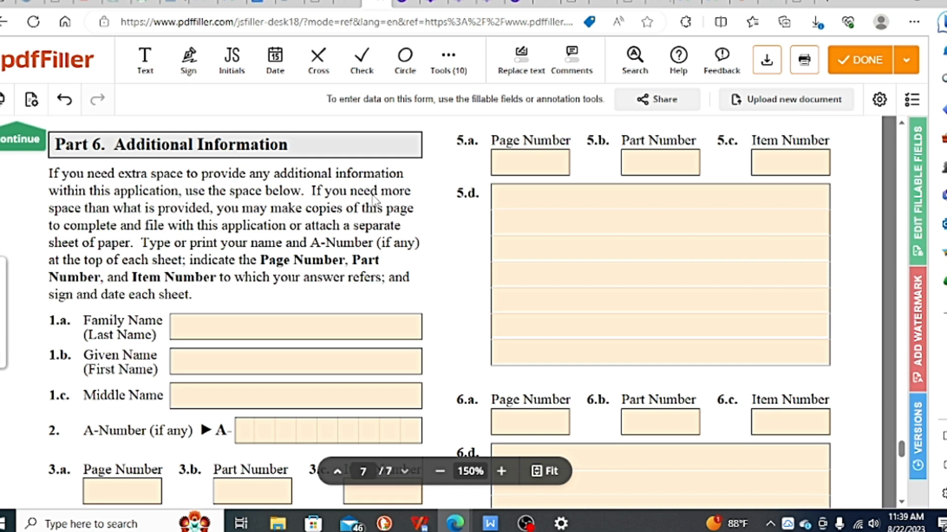
{"action": "scroll", "coordinate": [374, 198], "scroll_direction": "up", "scroll_amount": 1}
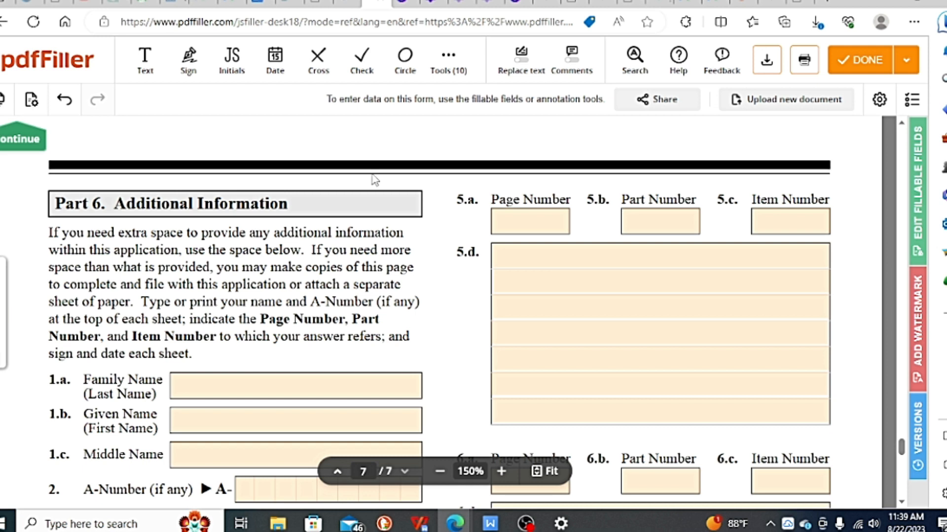